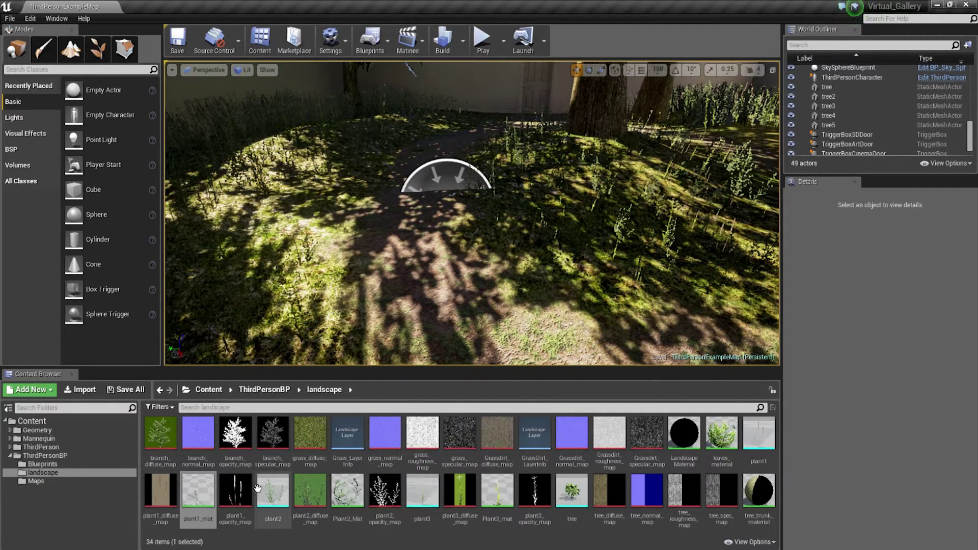
Step: Open the plant1_mat material and add a Panner node to its graph
double_click(198, 490)
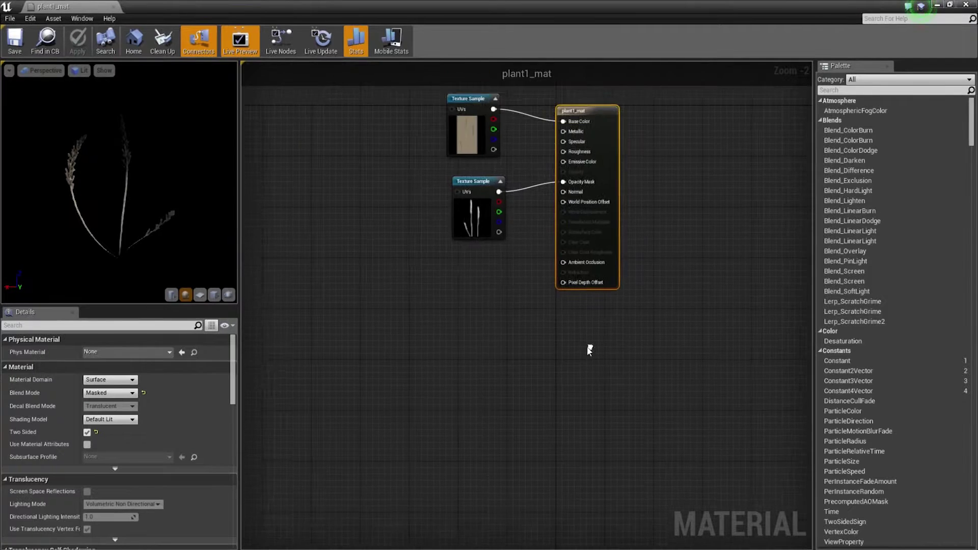
right_click(431, 362)
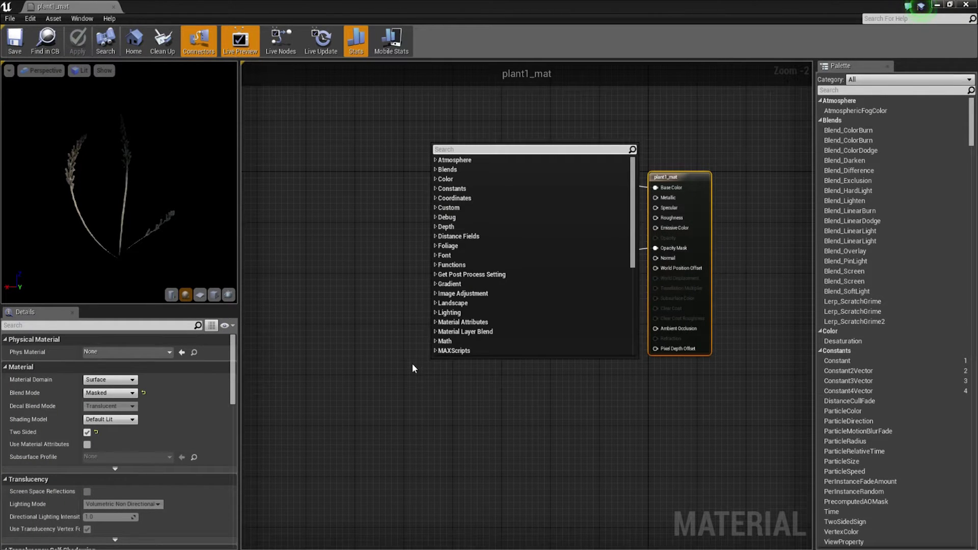
text(panner)
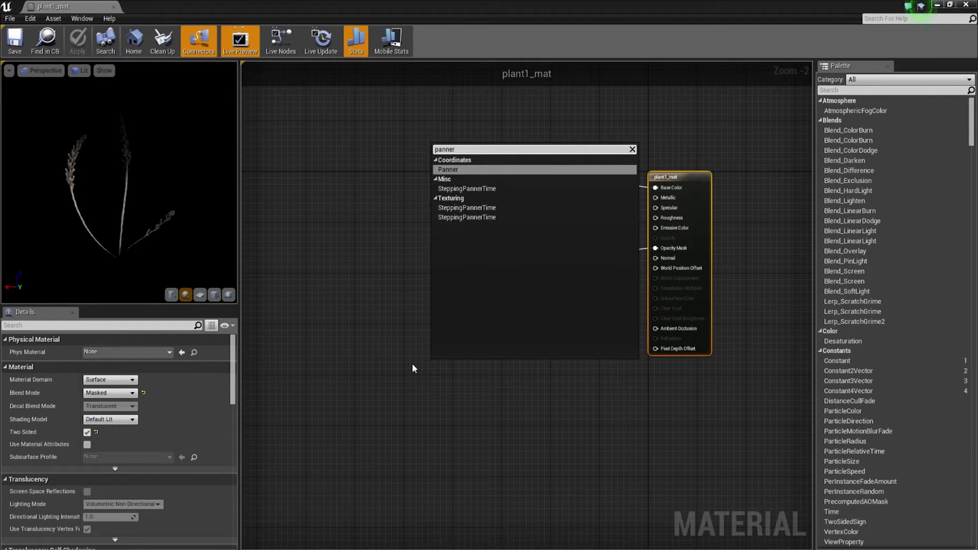
key(Return)
scroll(491, 391, up, 2)
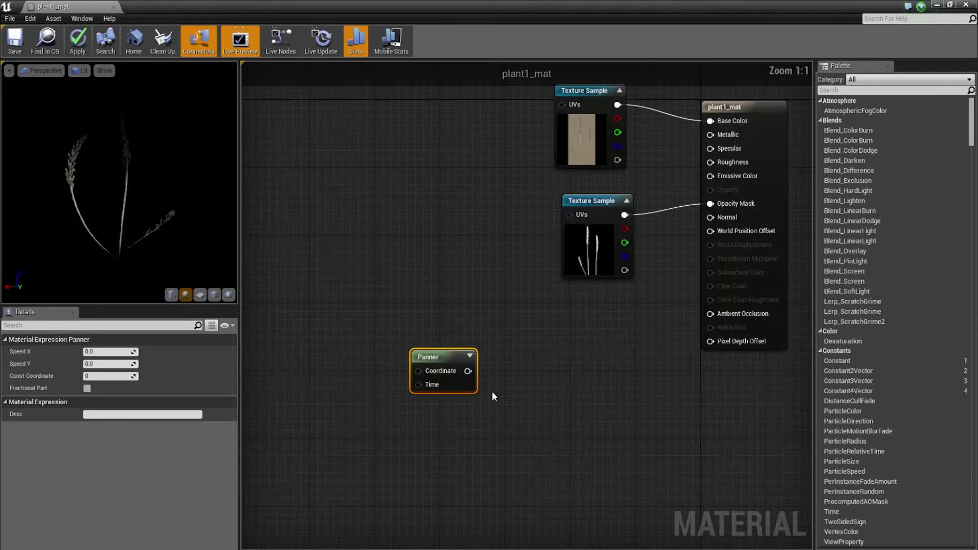
Step: Add a Sine node, feed the Panner into it, and connect the Sine output to World Position Offset
right_click(533, 362)
text(sine)
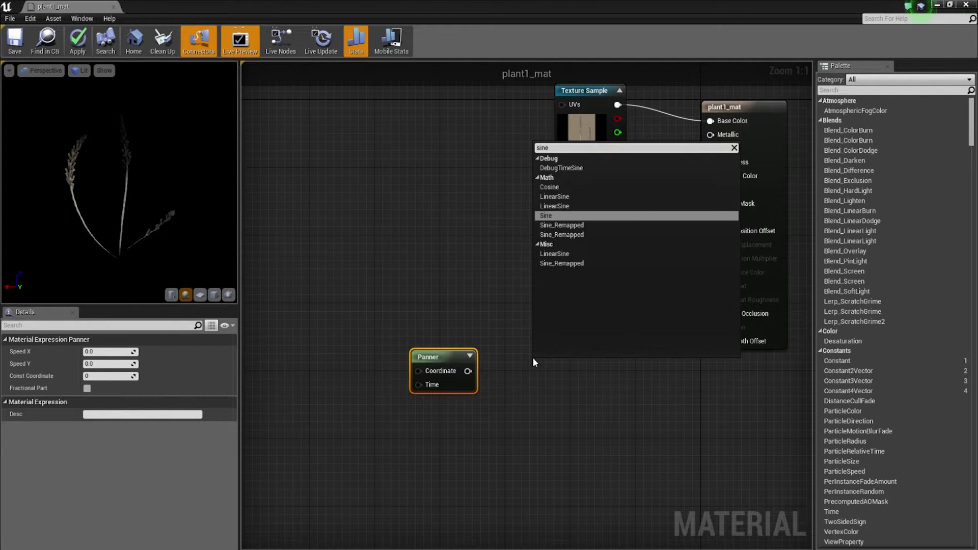
key(Return)
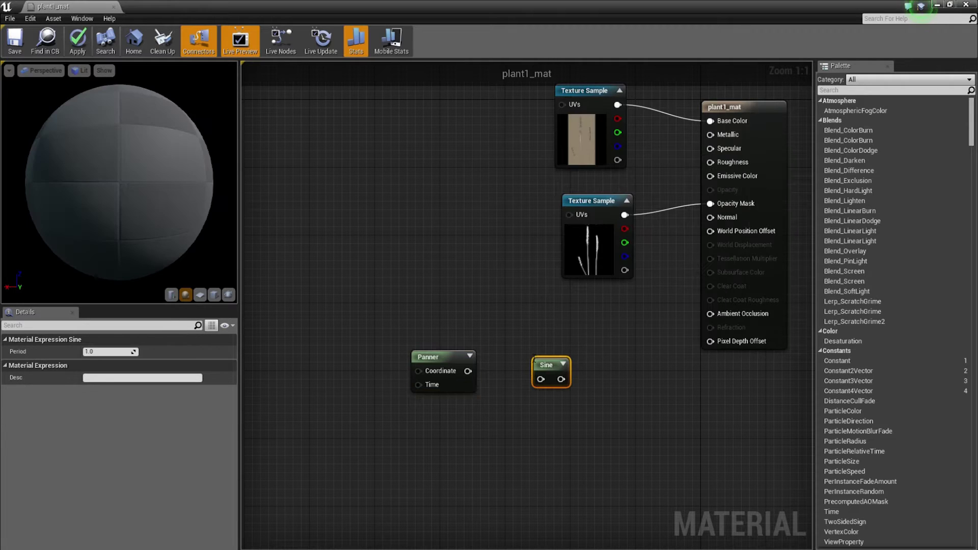
drag(520, 374, 720, 234)
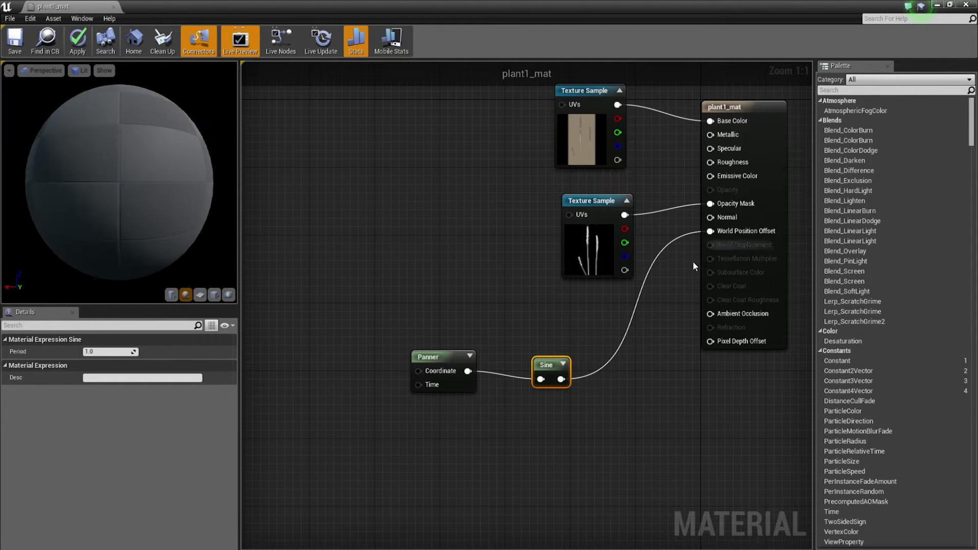
Step: Set the Panner's Speed X to 0.5 and Speed Y to 0.9, and save the material
click(432, 357)
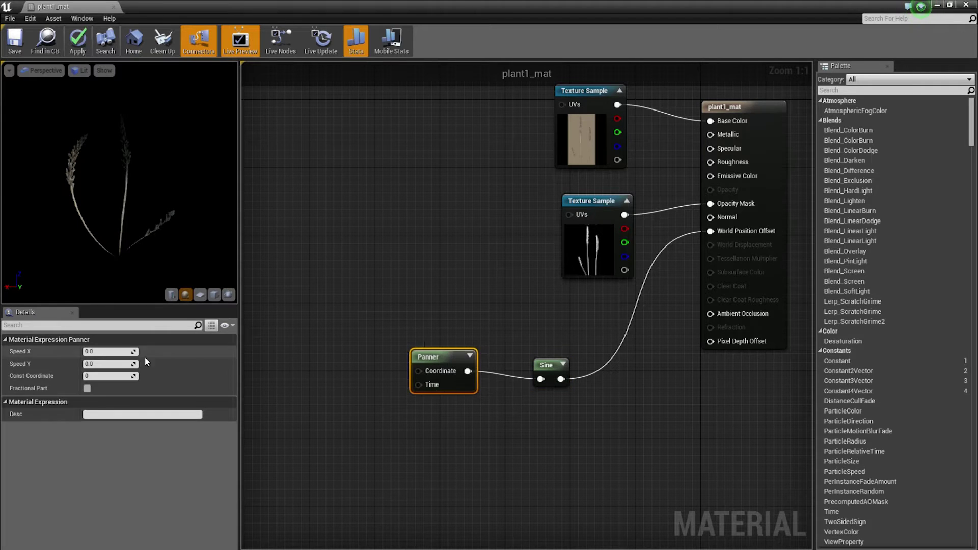
click(115, 352)
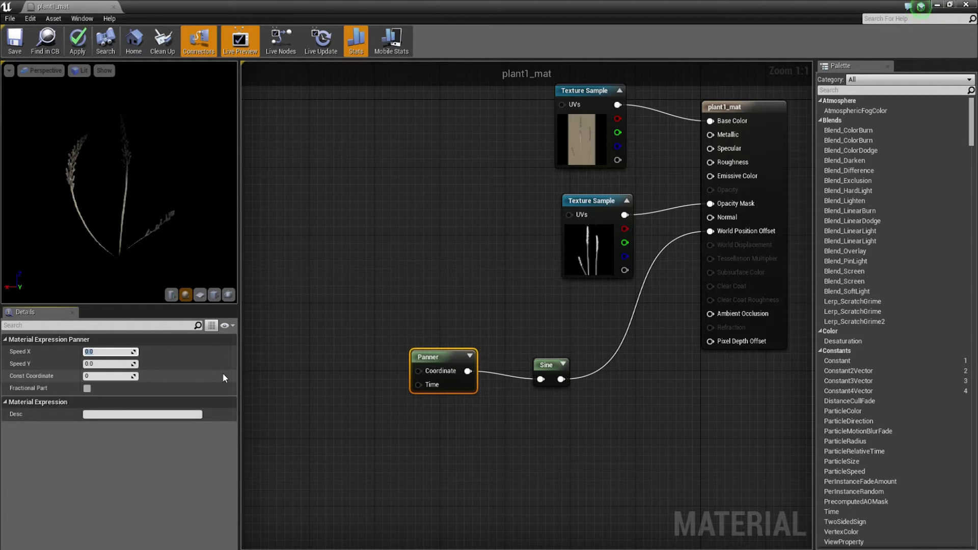
text(0.5)
key(Return)
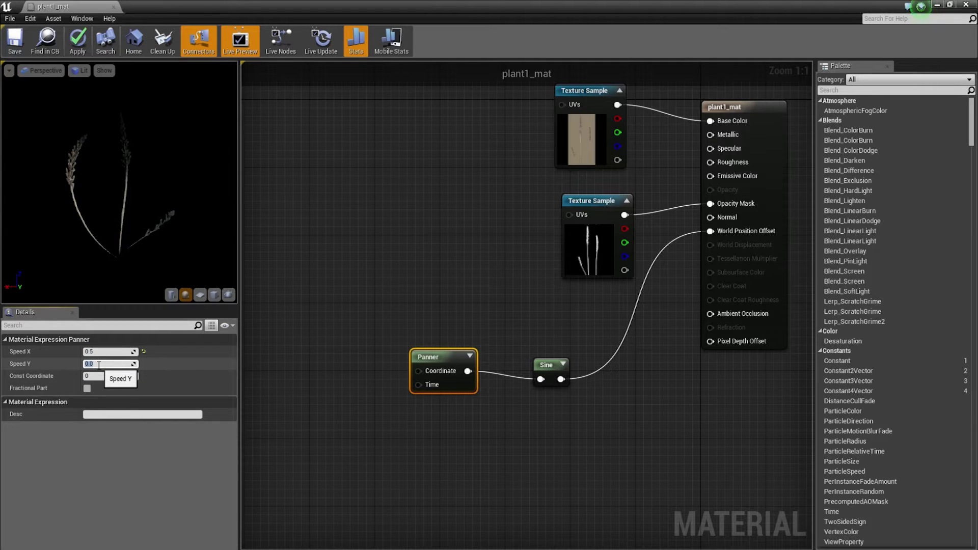
key(Return)
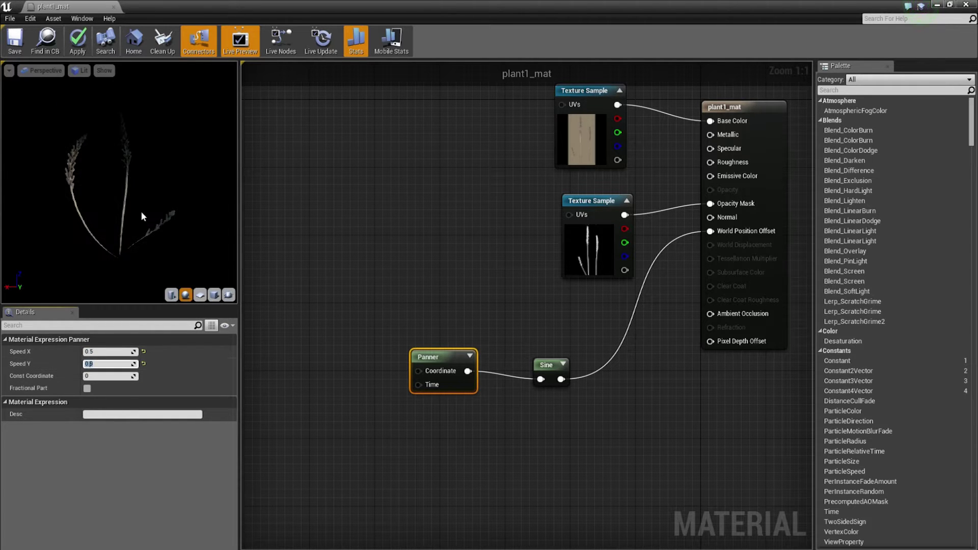
drag(118, 203, 113, 203)
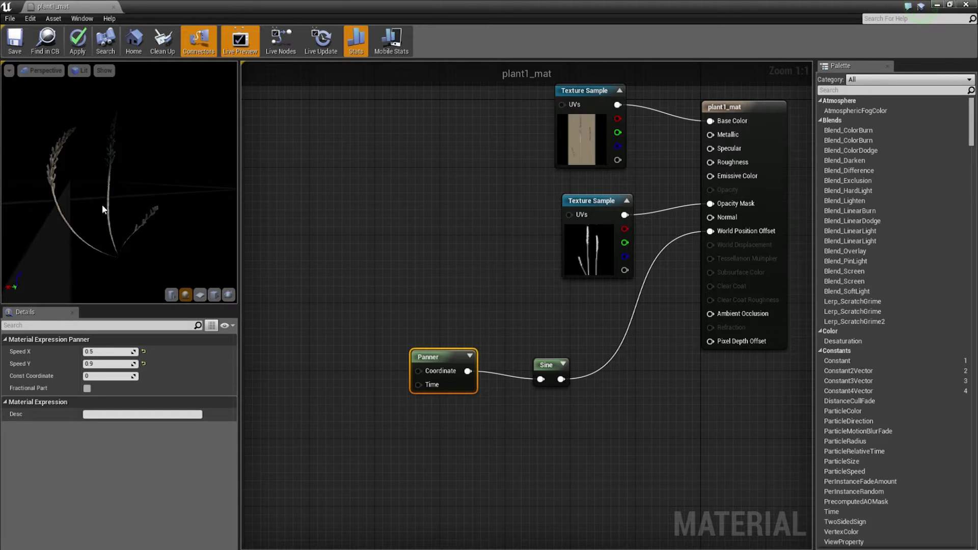
click(16, 43)
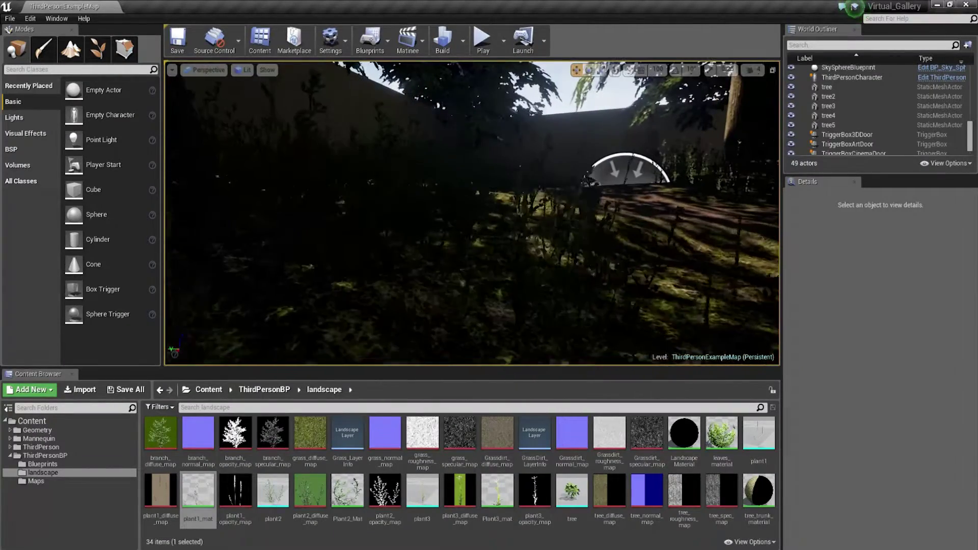
Step: Set the Panner's Speed X to 0.3 and Speed Y to 0.4 in plant1_mat, save it, and view the plants in the level
key(d)
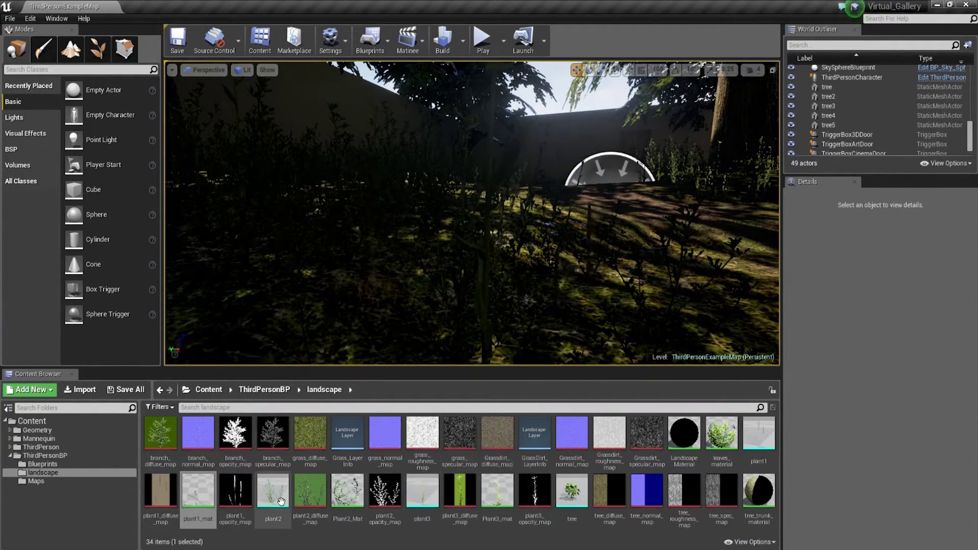
double_click(210, 496)
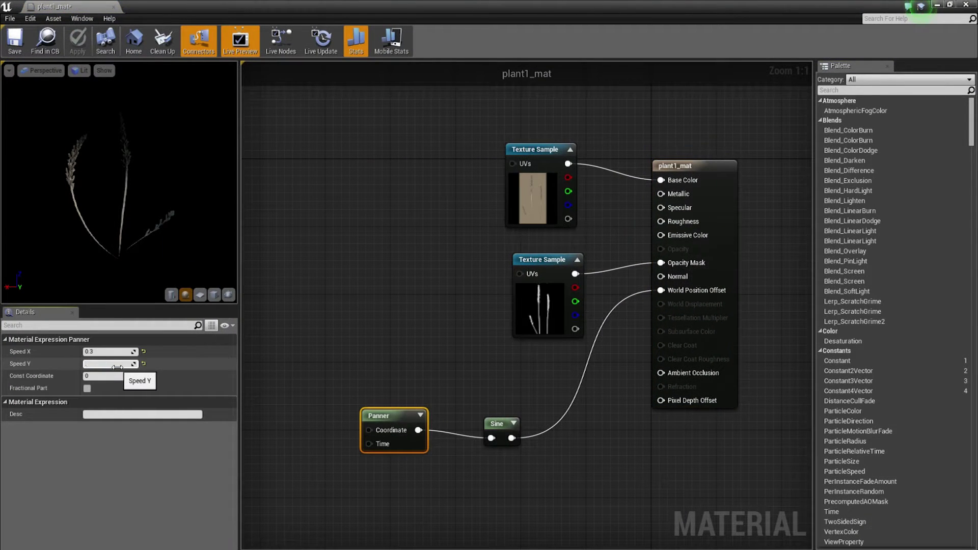
text(4)
key(Return)
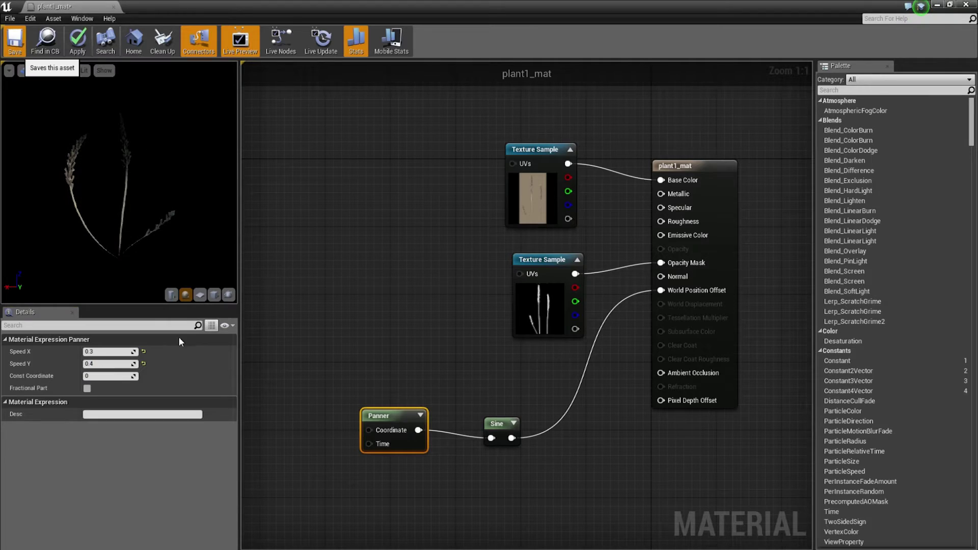
double_click(273, 7)
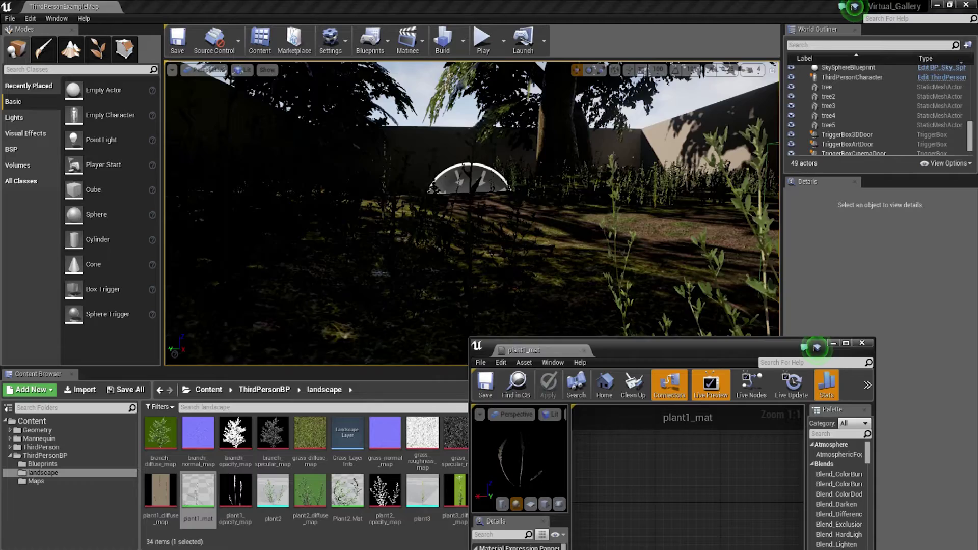
right_drag(510, 229, 642, 232)
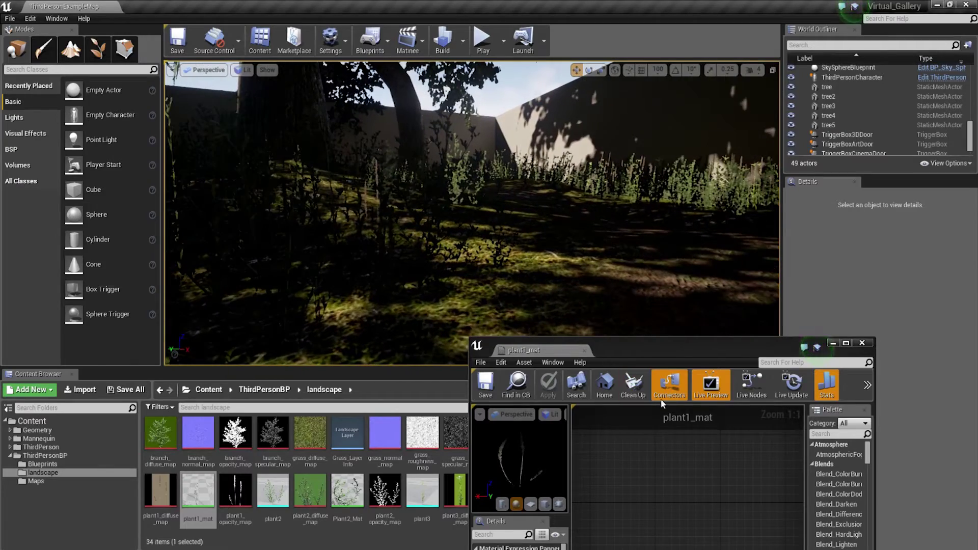
Step: Select the Panner and Sine nodes together in the plant1_mat graph, and close the material
double_click(631, 345)
drag(382, 354, 497, 488)
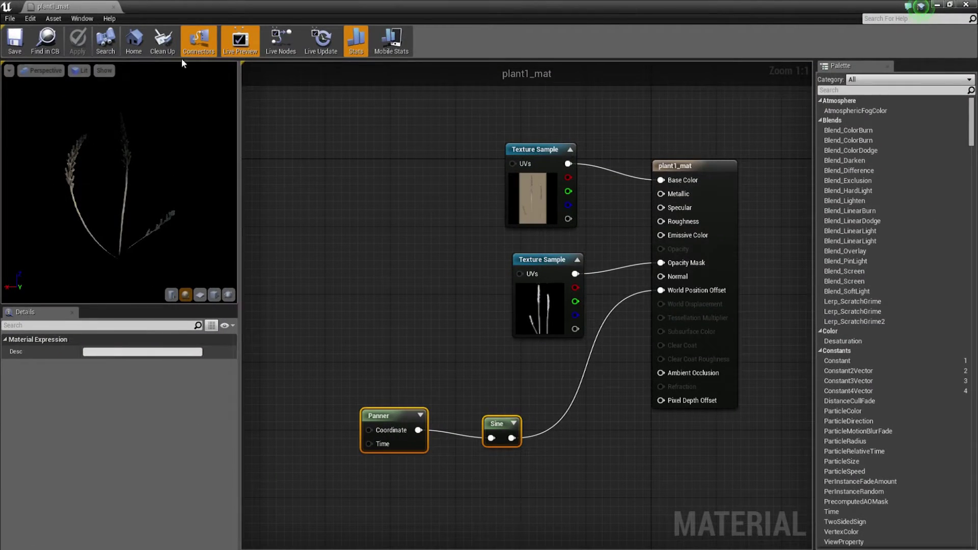
click(114, 8)
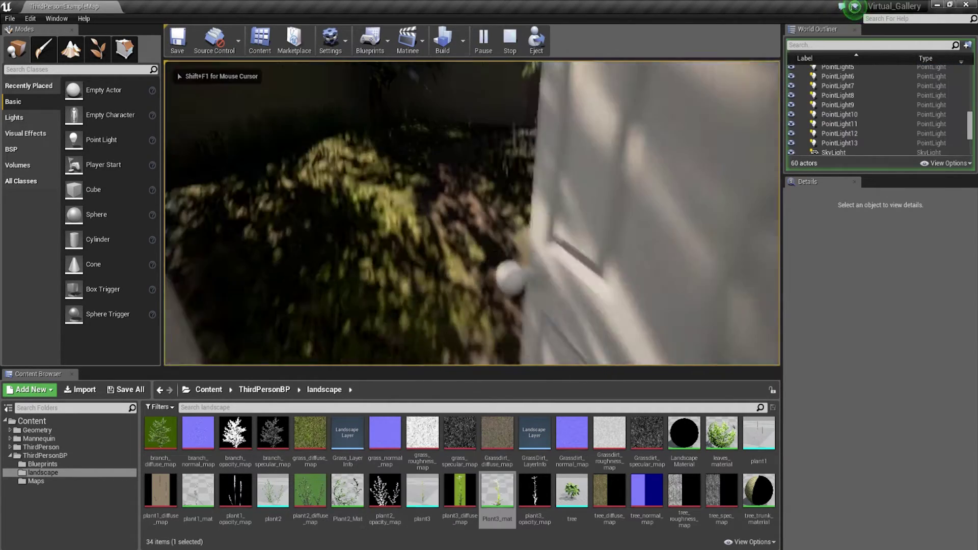
Step: Walk through the garden door in the running level to examine the plant motion, and end the play session
key(w)
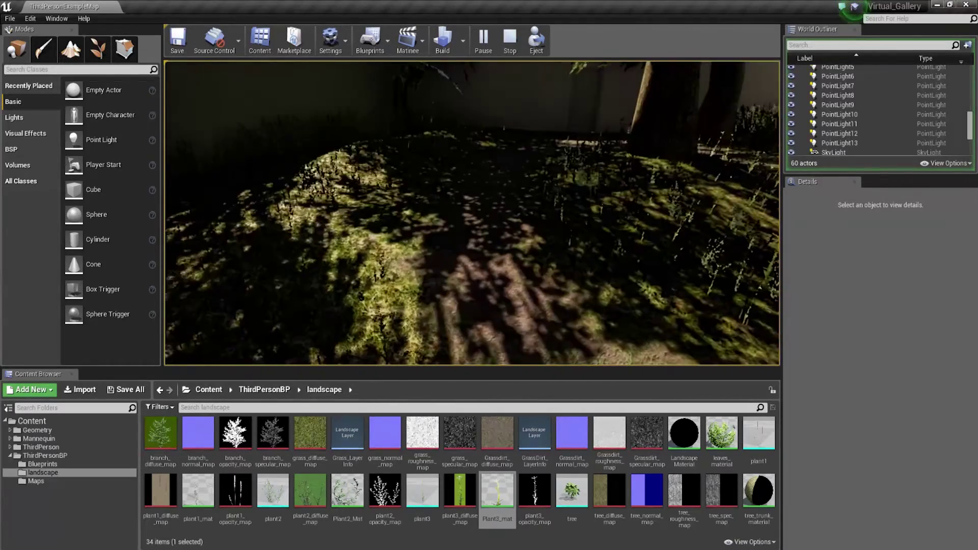
key(Escape)
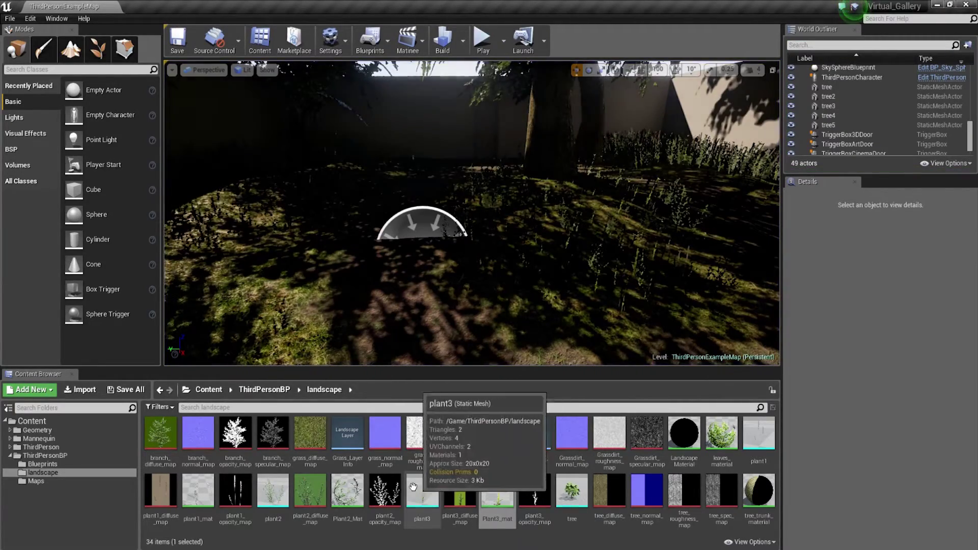
Step: In Plant2_Mat, set the Panner's Speed X to -0.3 and Speed Y to -0.4, and save and close the material
double_click(358, 490)
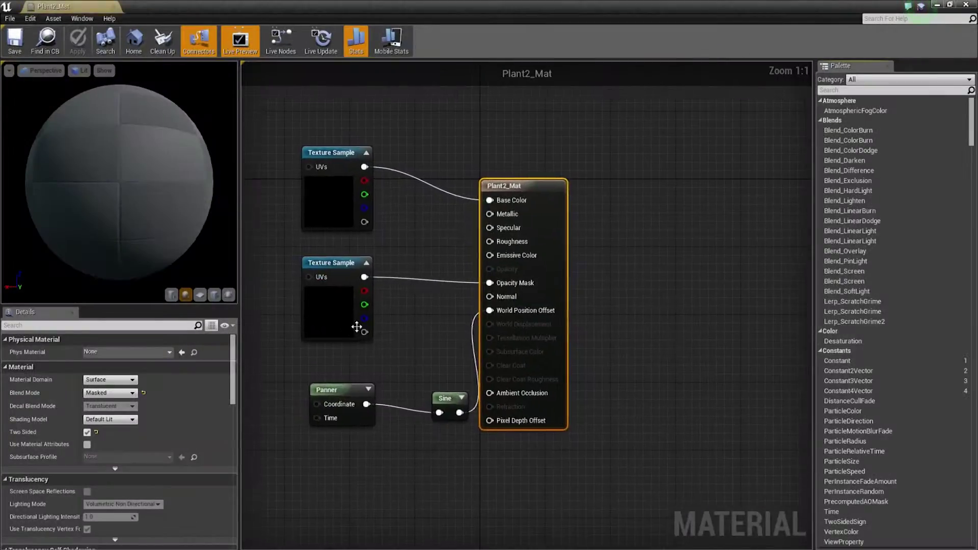
click(399, 358)
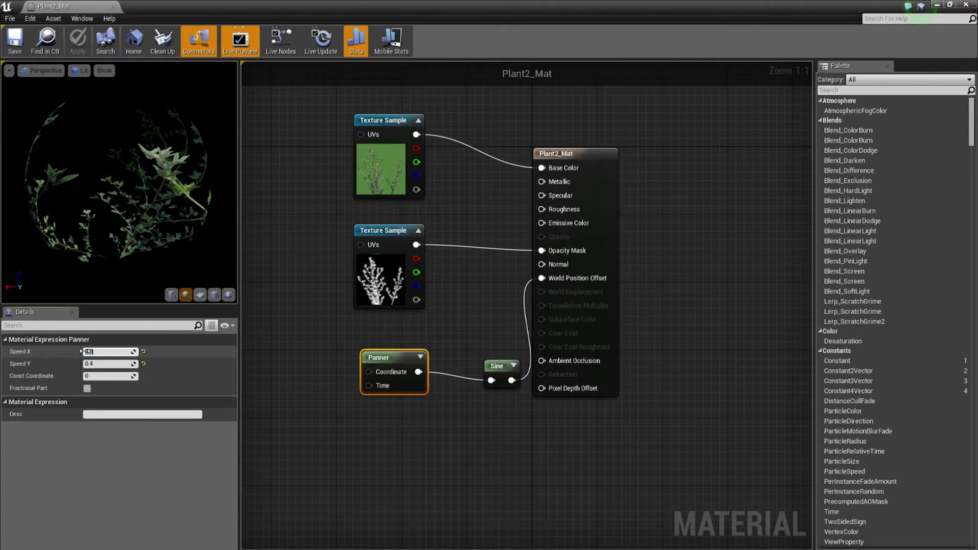
text(-)
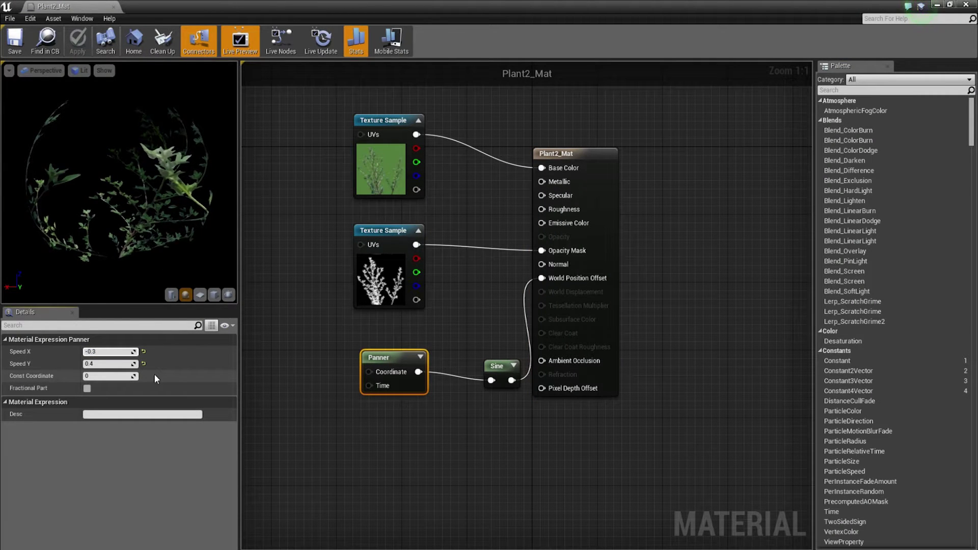
key(Return)
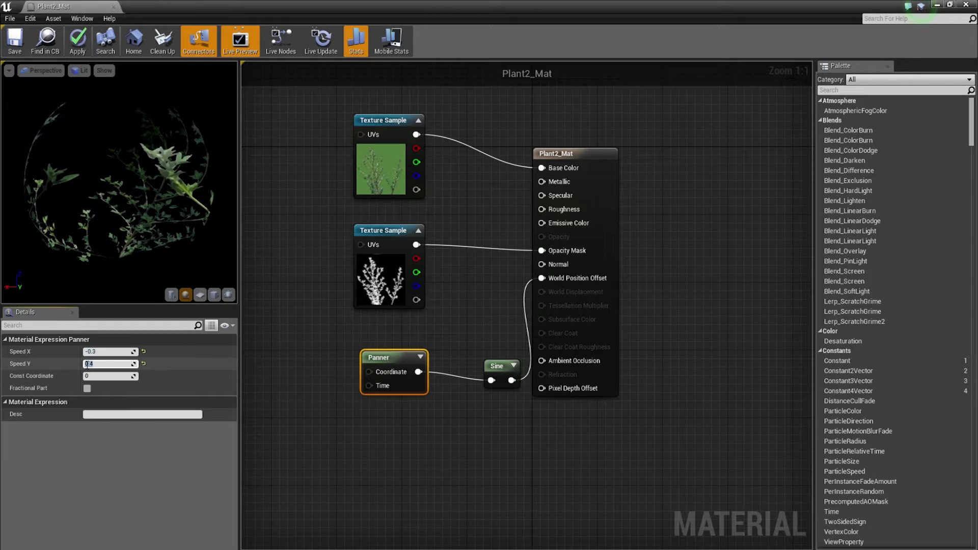
text(-)
key(Return)
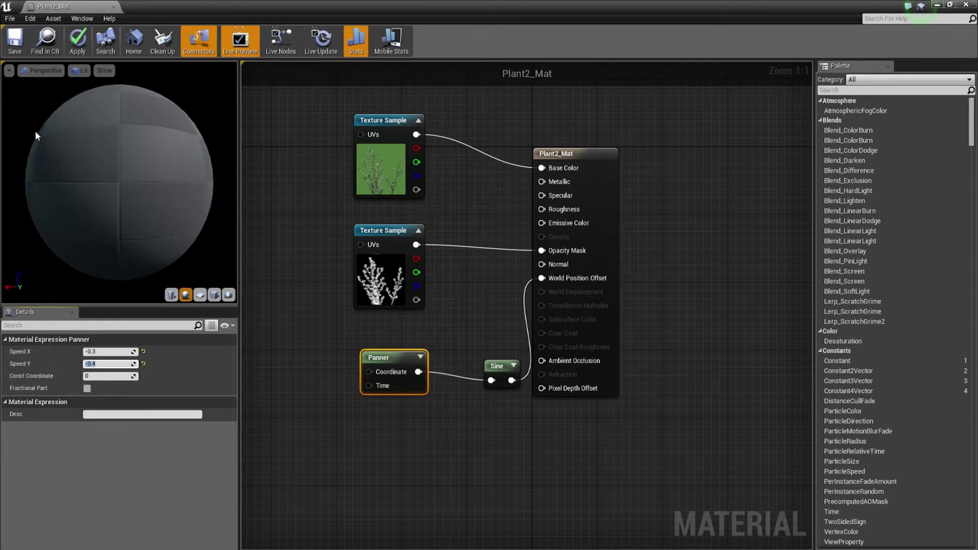
click(15, 41)
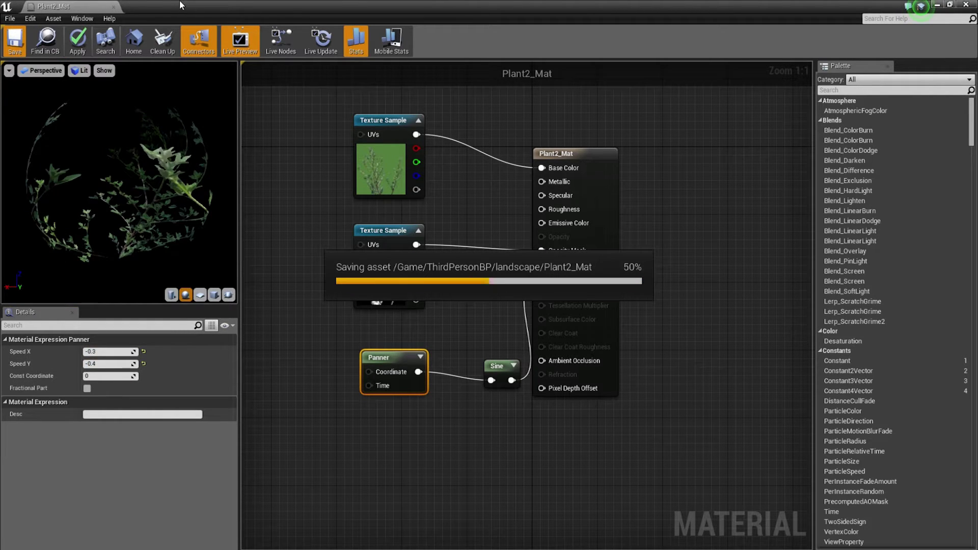
click(114, 8)
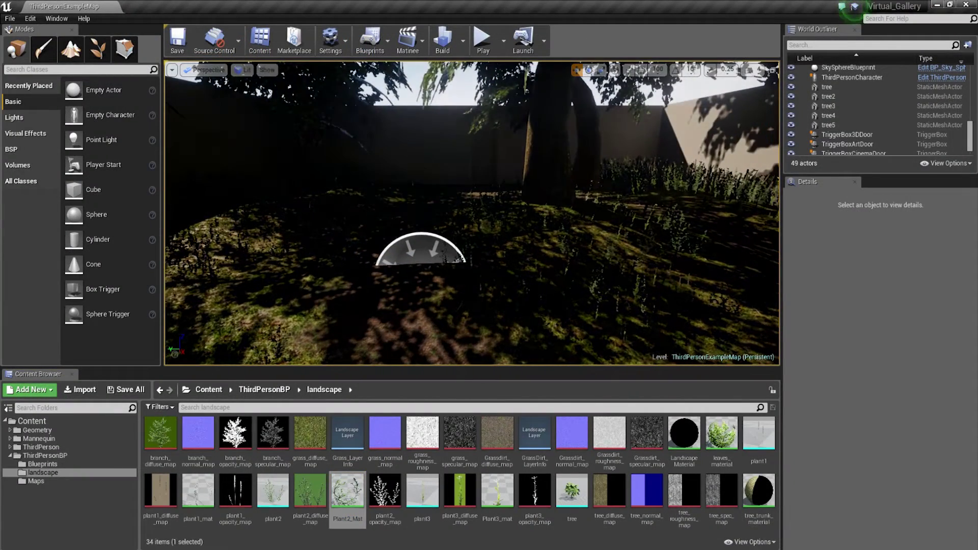
Step: Look over the garden plants in the level, and reopen Plant2_Mat with its Panner node selected
mouse_move(481, 278)
right_down()
mouse_move(463, 299)
mouse_move(403, 314)
mouse_move(480, 276)
right_up()
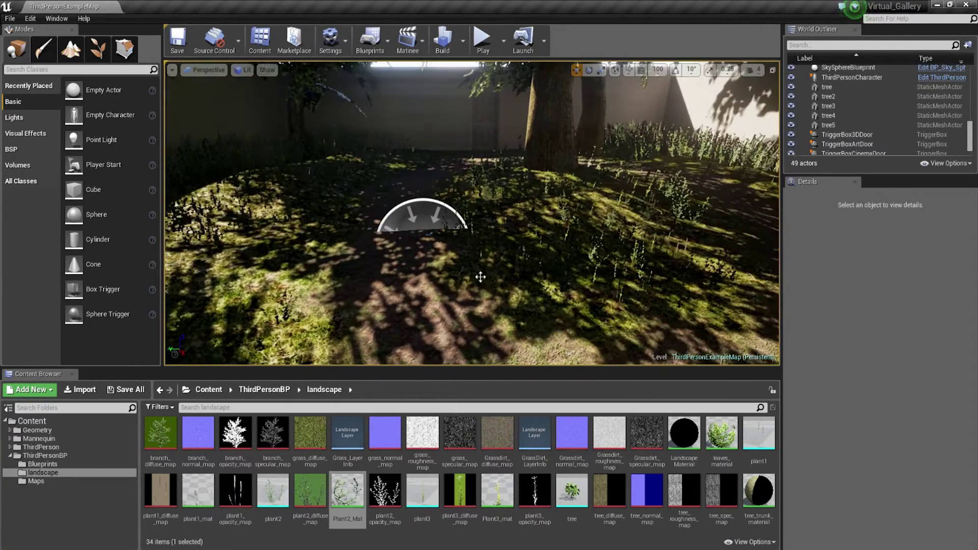
double_click(347, 492)
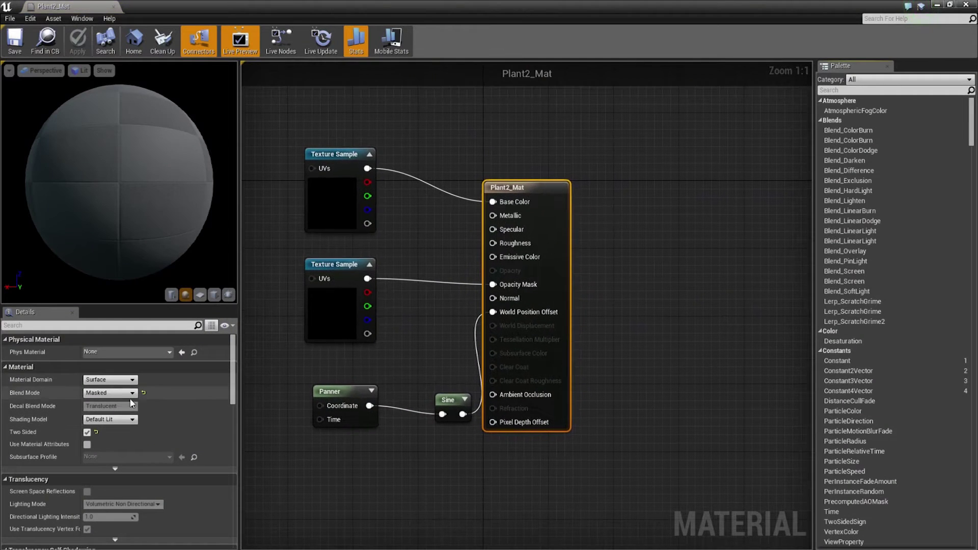
click(346, 392)
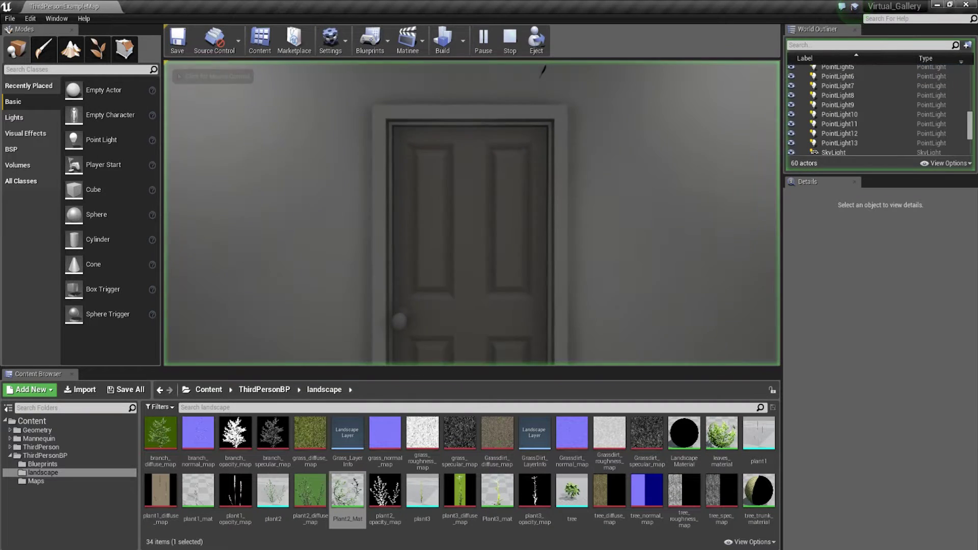
Step: Walk around the garden in the running level to examine the swaying plants, and end the play session
key(w)
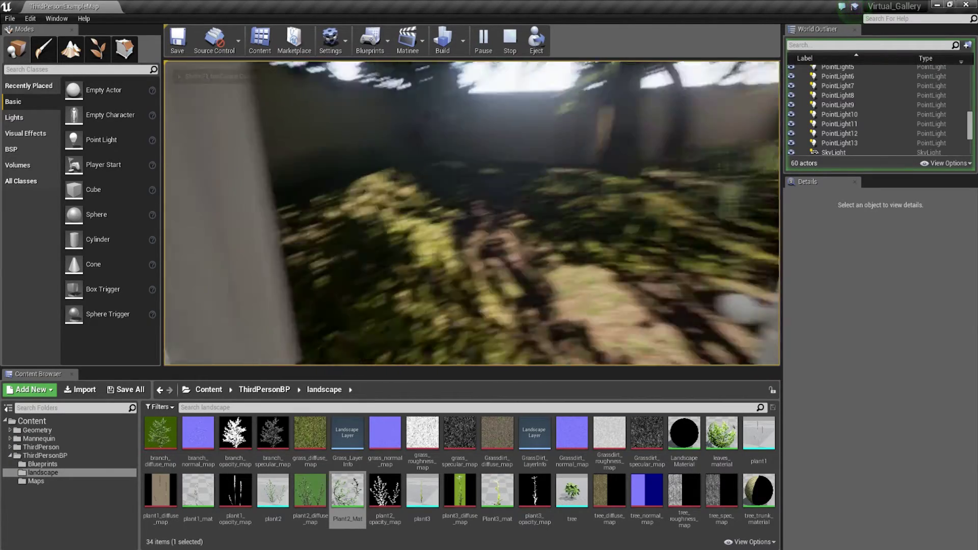
key(w)
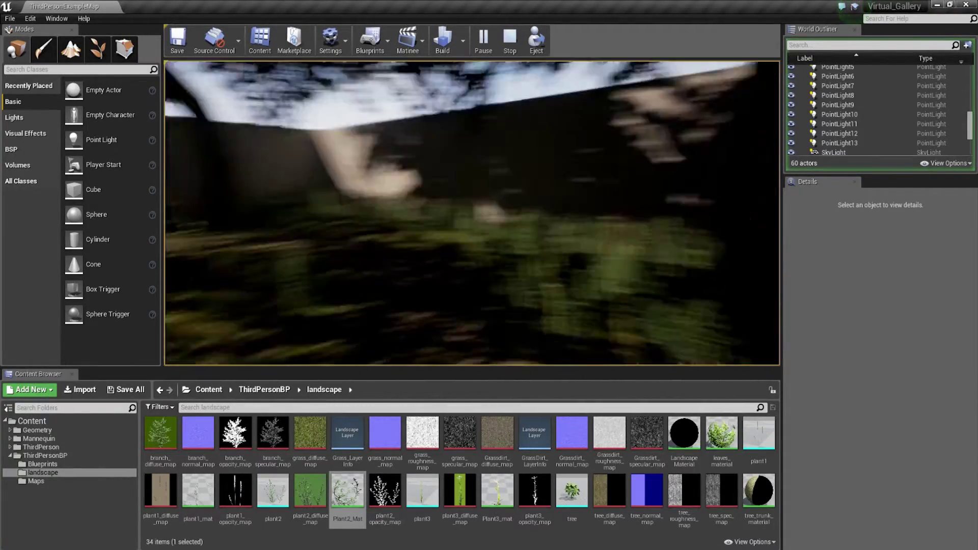
key(Escape)
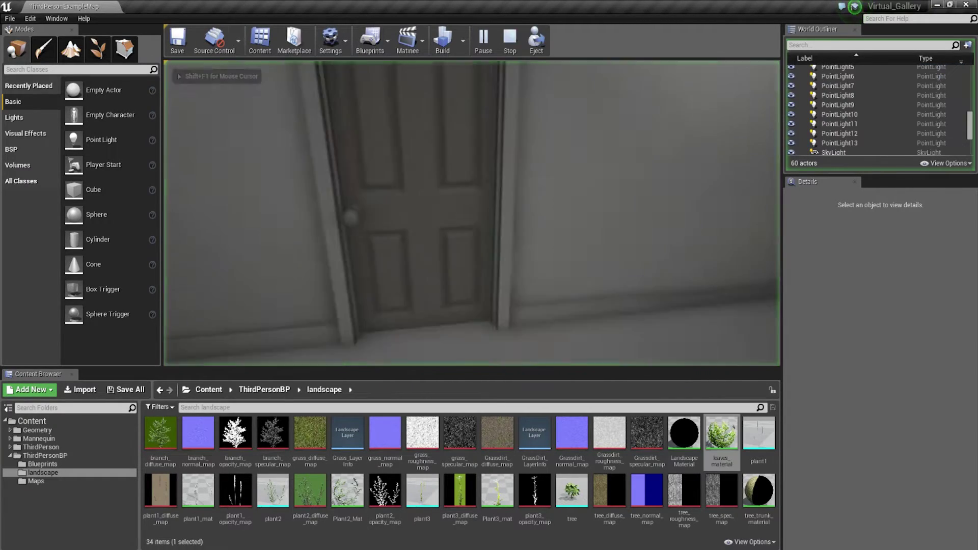
Step: Walk toward the garden door in the running level
key(w)
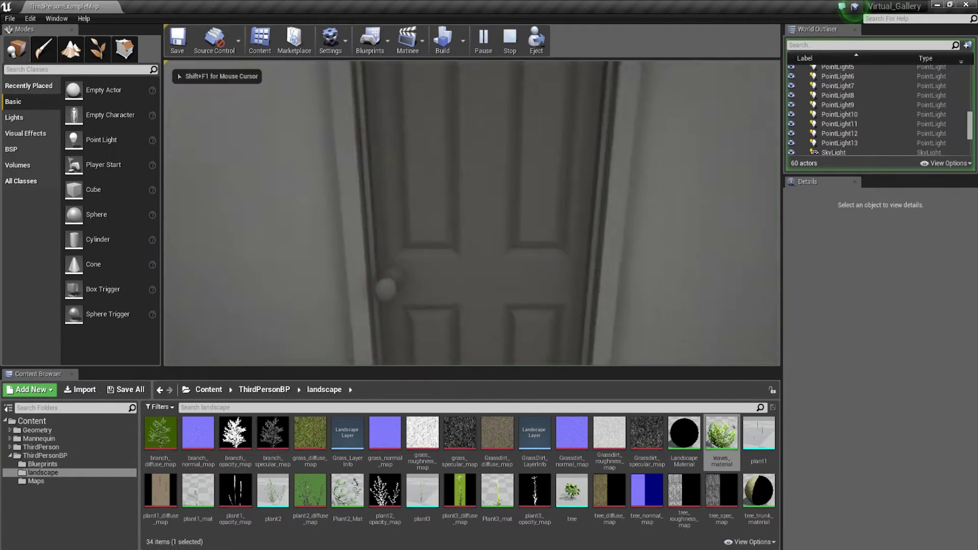
key(w)
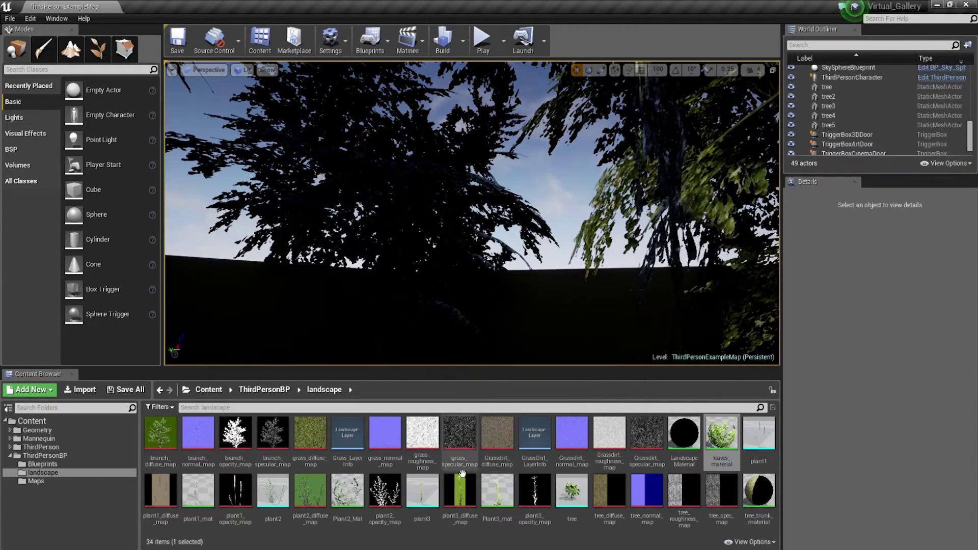
Step: Open leaves_material and edit the Speed X value of its Panner node
double_click(721, 433)
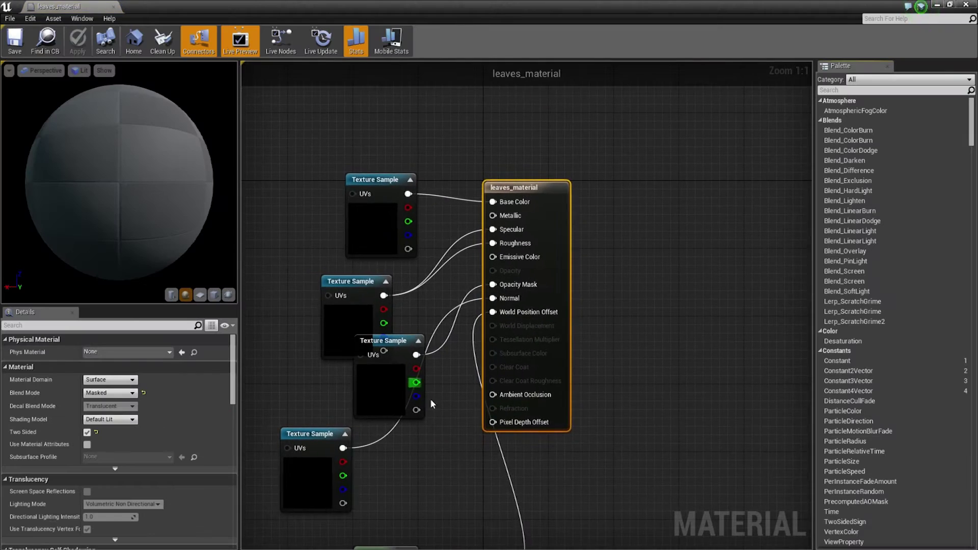
right_drag(393, 264, 405, 142)
click(382, 423)
click(105, 350)
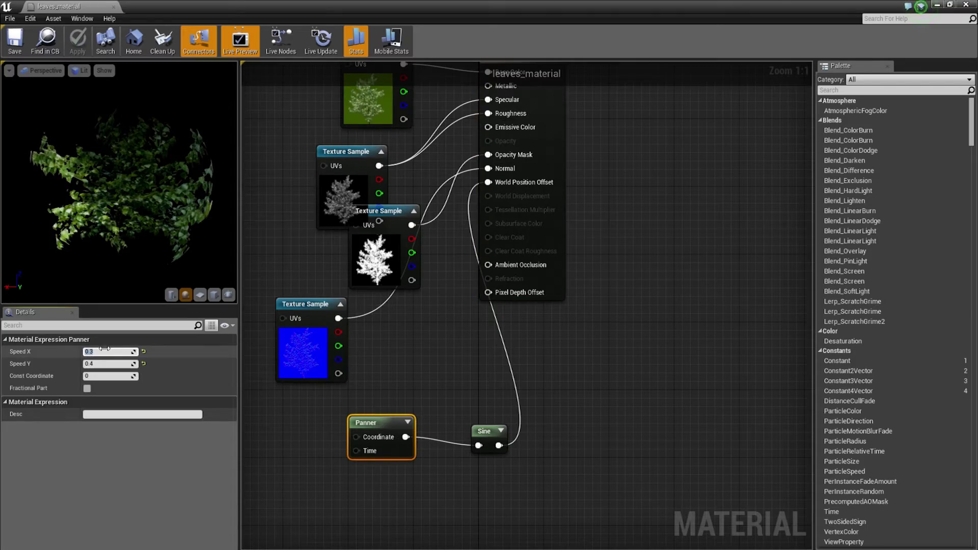
text(0)
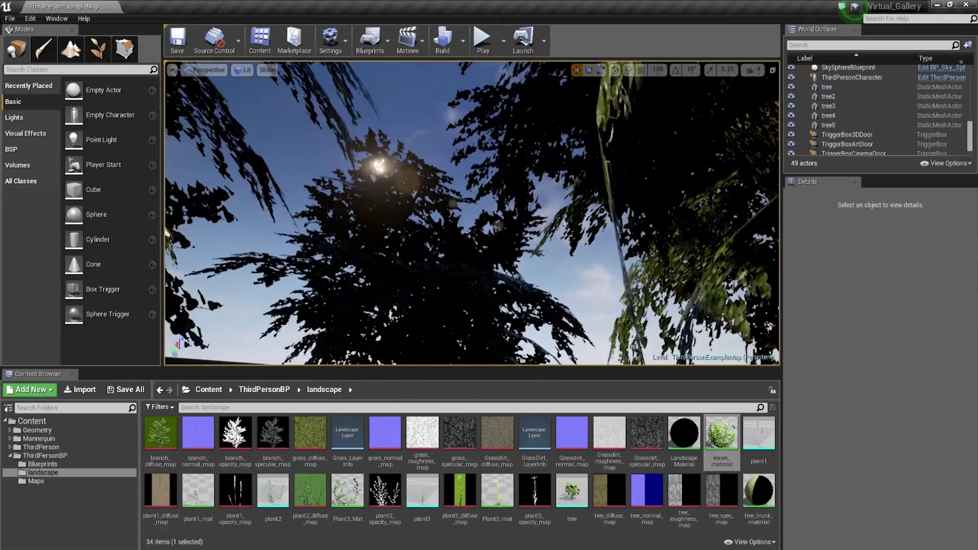
Step: Look over the moving tree leaves and the garden's ground plants in the level
middle_drag(472, 213, 497, 188)
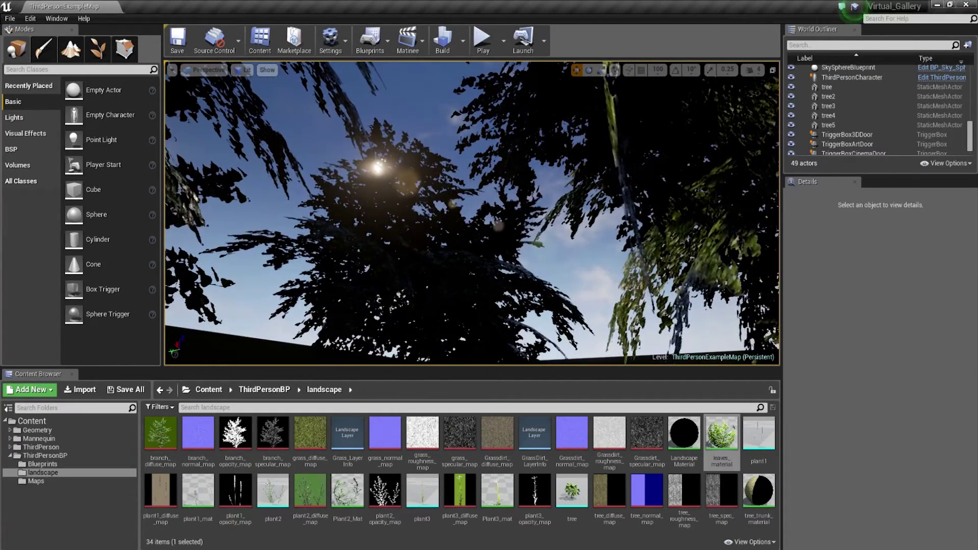
right_drag(425, 201, 403, 197)
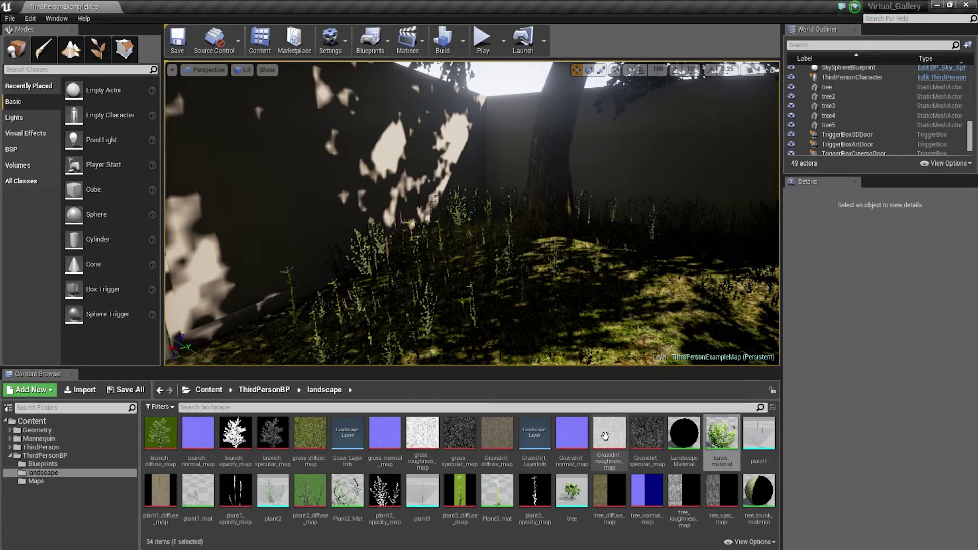
right_drag(543, 297, 550, 270)
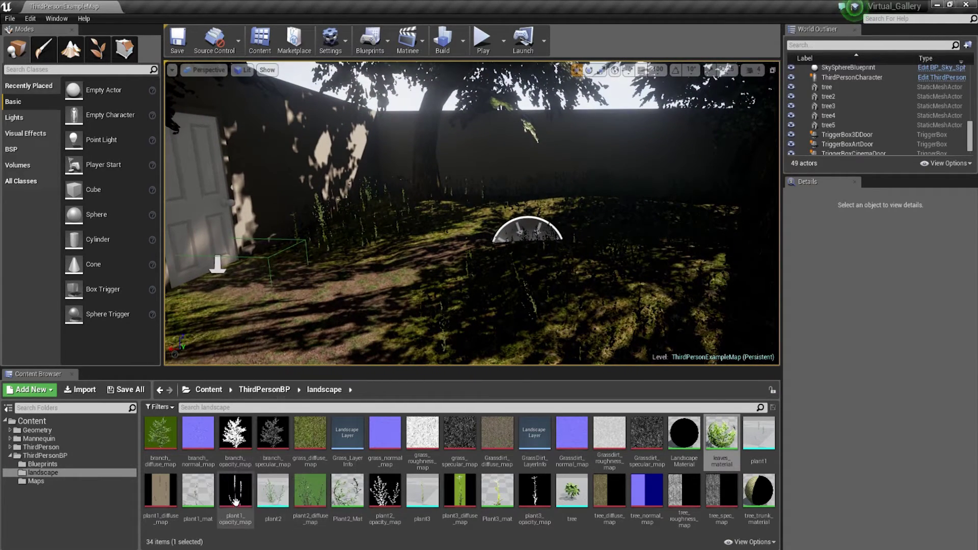
Step: In plant1_mat, disconnect the Sine node from World Position Offset and move the Panner and Sine nodes out of the way
double_click(204, 496)
right_drag(430, 332, 482, 341)
right_drag(417, 410, 523, 412)
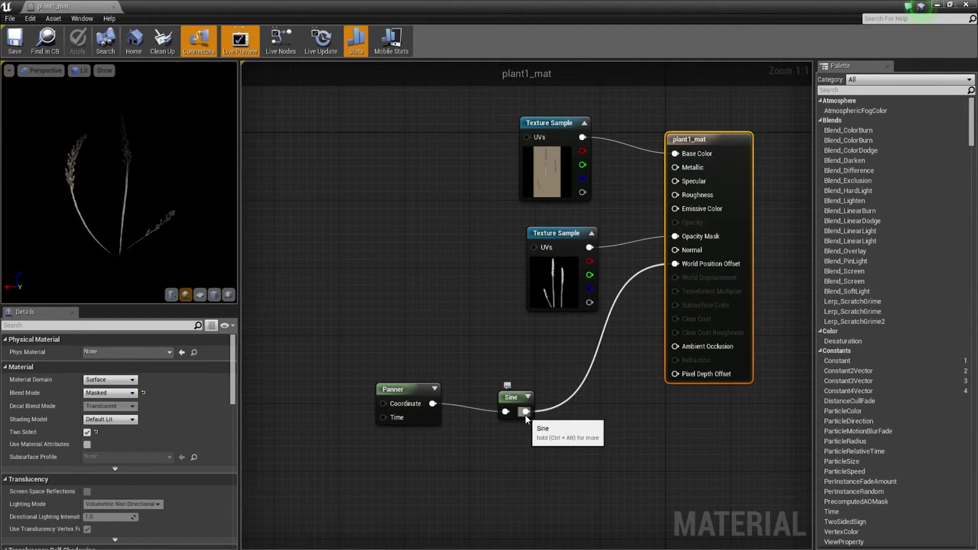
alt+click(526, 411)
drag(394, 350, 510, 439)
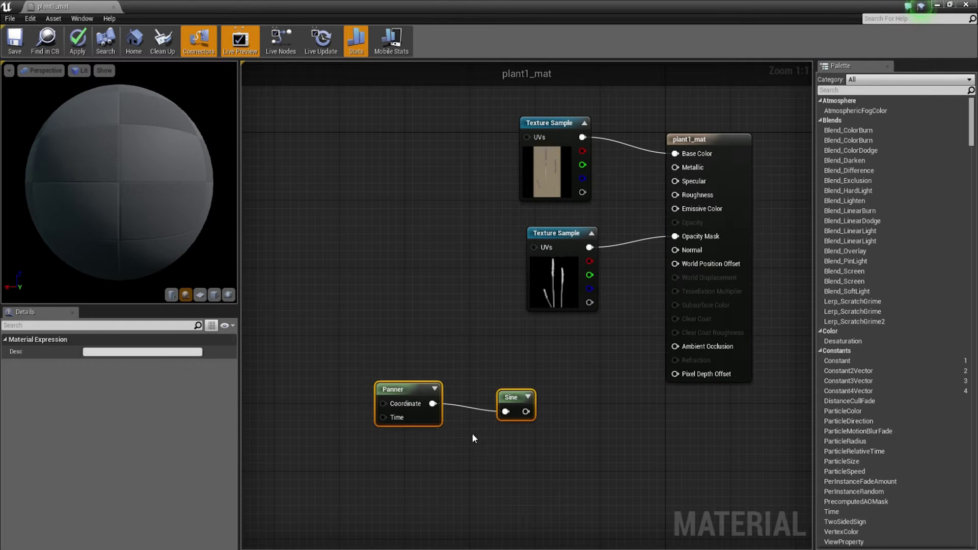
drag(415, 393, 436, 525)
right_drag(466, 454, 423, 420)
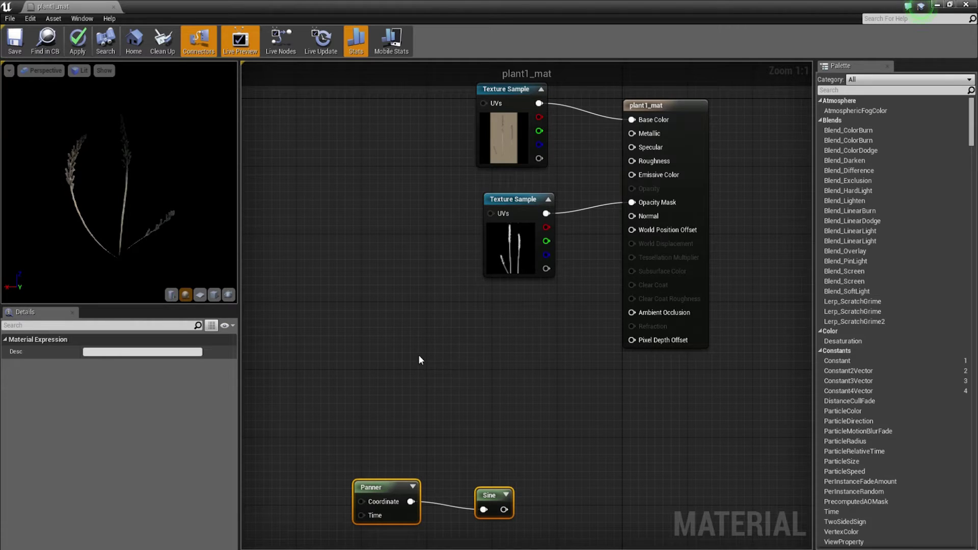
Step: Add a SimpleGrassWind node to plant1_mat and connect its Result to World Position Offset
right_drag(465, 353, 462, 343)
text(simplegrass)
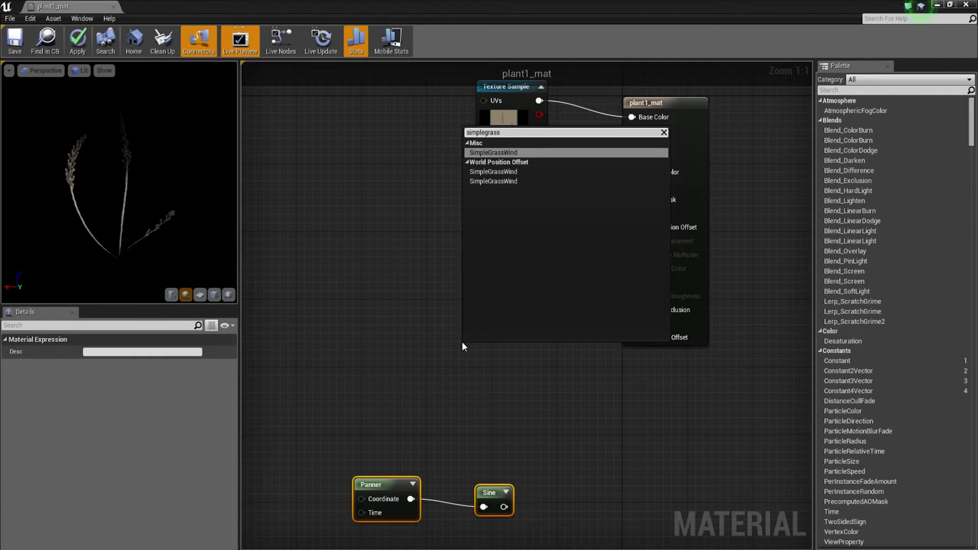
key(Return)
drag(560, 362, 644, 229)
right_drag(468, 339, 490, 326)
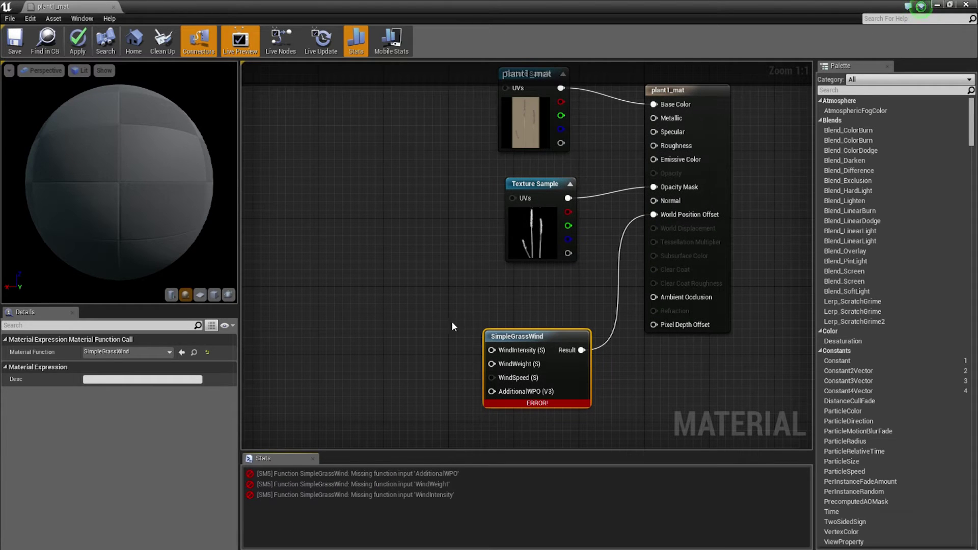
Step: Add two Constant nodes and connect them to SimpleGrassWind's WindIntensity and WindWeight inputs
click(413, 328)
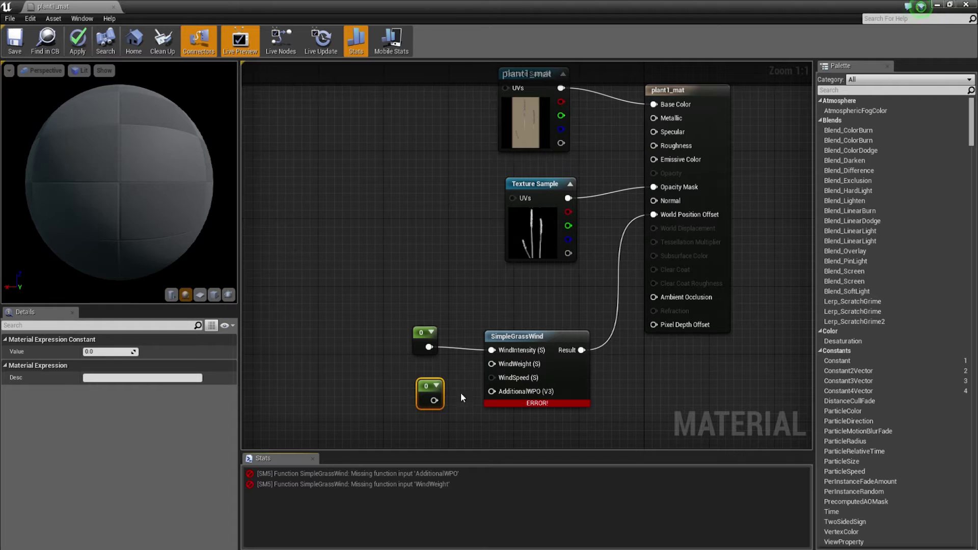
drag(433, 400, 492, 364)
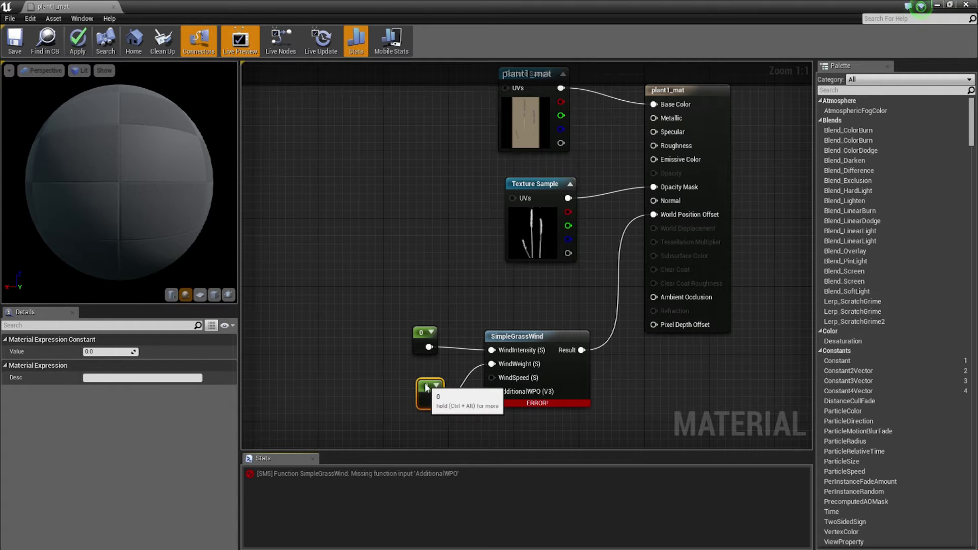
drag(426, 387, 418, 377)
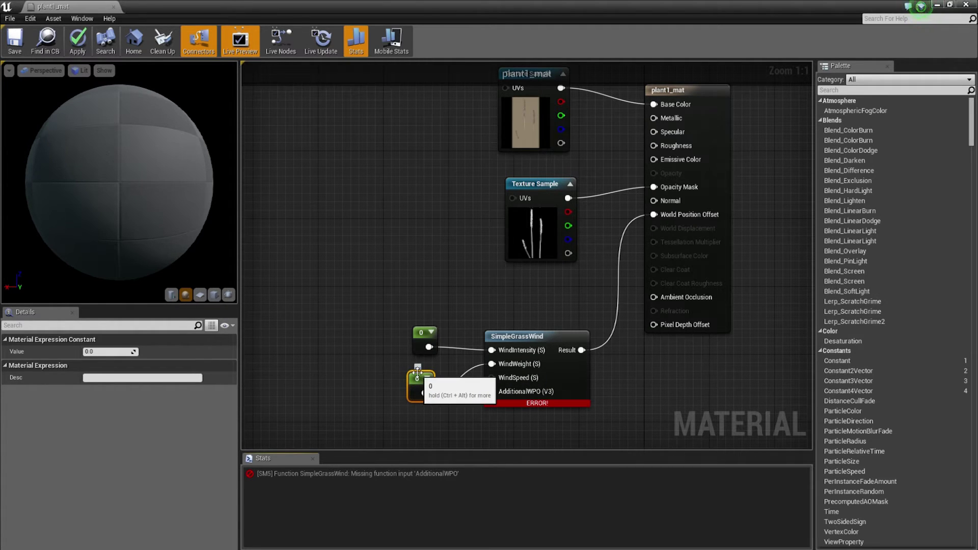
click(469, 323)
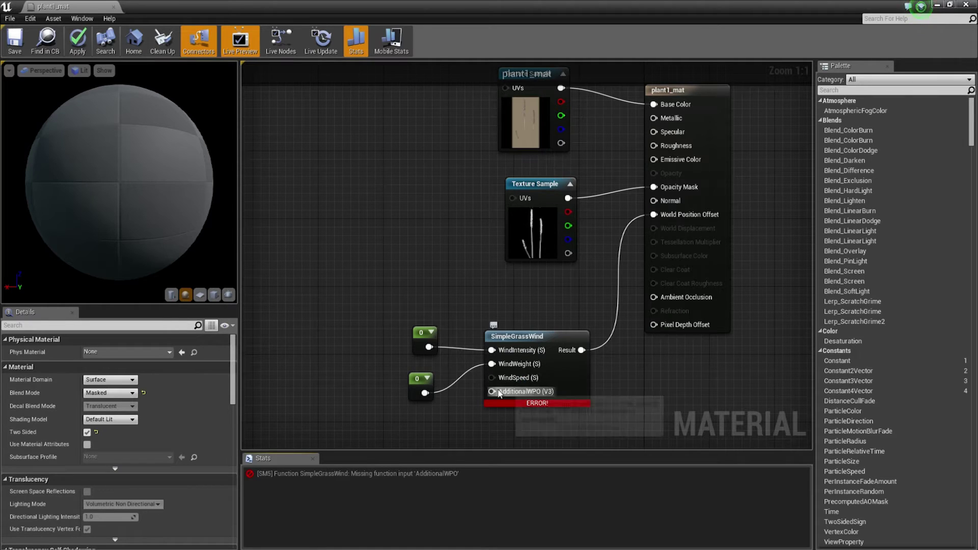
Step: Connect the Base Color Texture Sample's output to SimpleGrassWind's AdditionalWPO input and save plant1_mat
drag(492, 391, 494, 397)
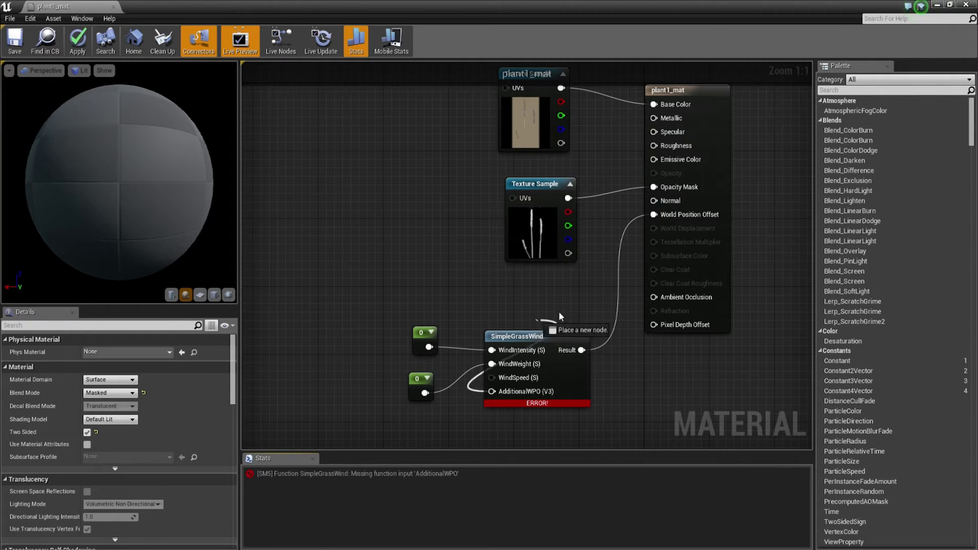
drag(627, 274, 563, 92)
key(ctrl+s)
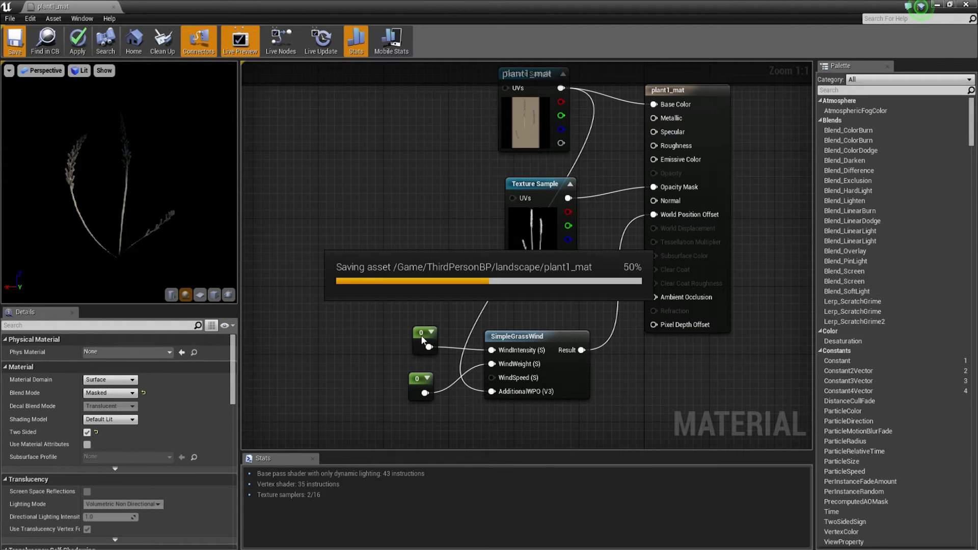
Step: Set both the WindIntensity and WindWeight constants to 0.5 and apply the material changes
click(423, 334)
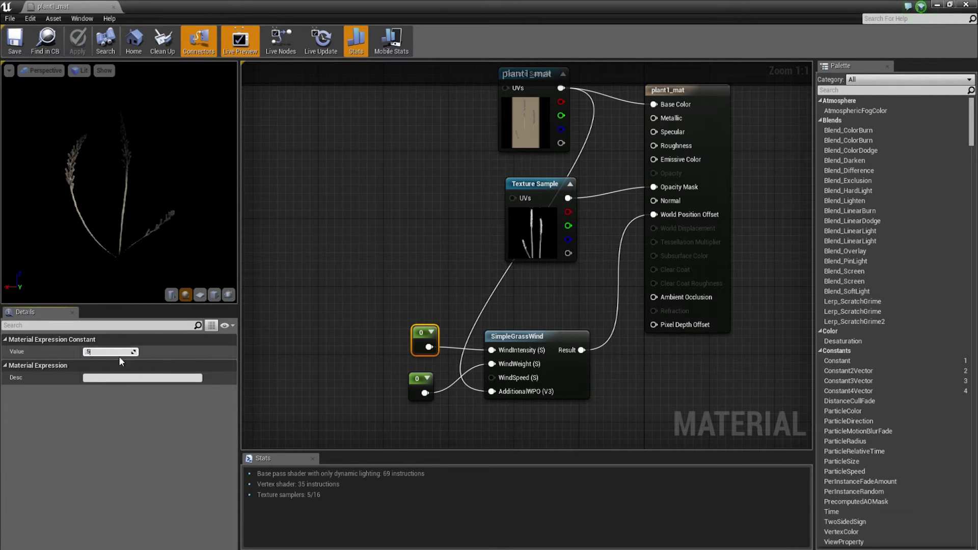
text(.5)
key(Return)
click(422, 390)
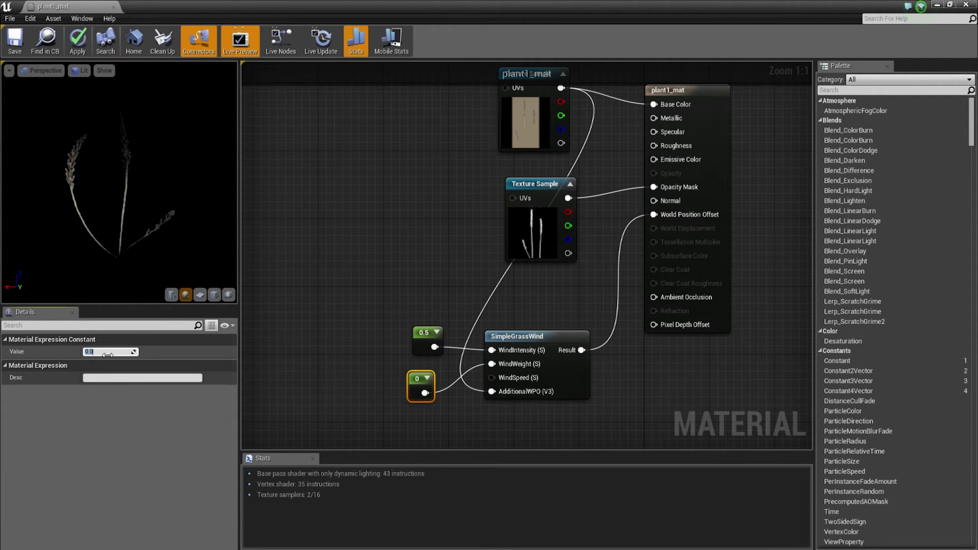
text(.5)
key(Return)
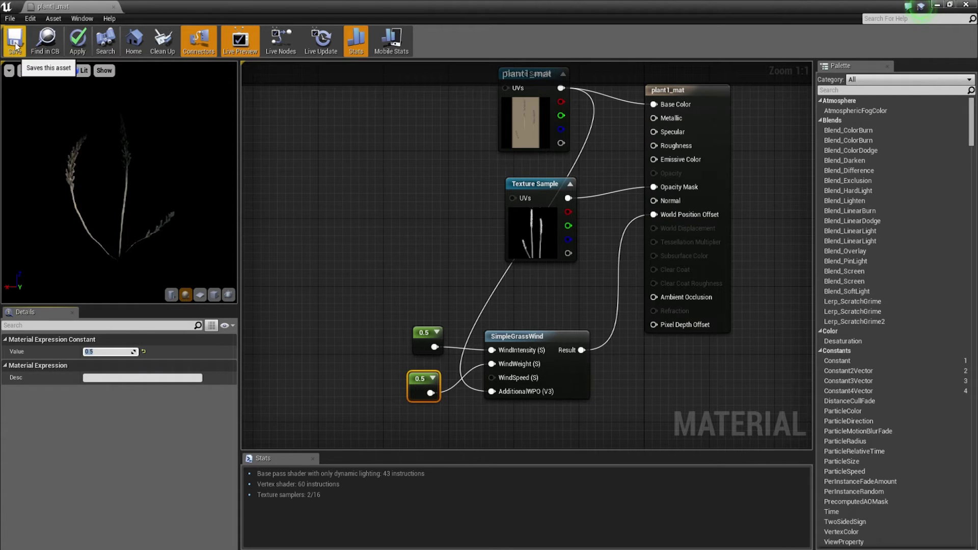
click(77, 41)
Step: Shrink the plant1_mat editor window aside and examine the grass motion in the garden level
drag(223, 4, 762, 317)
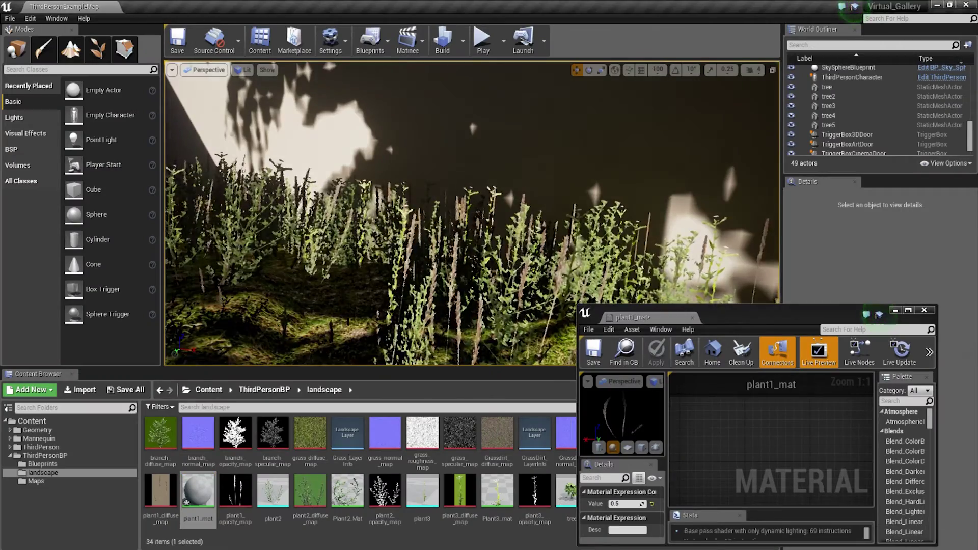
right_drag(472, 214, 397, 240)
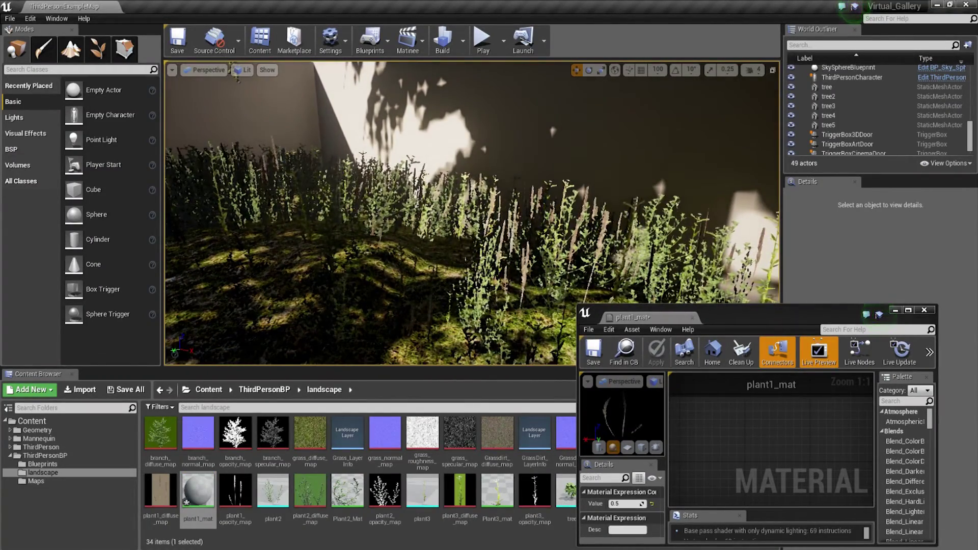
drag(728, 314, 719, 219)
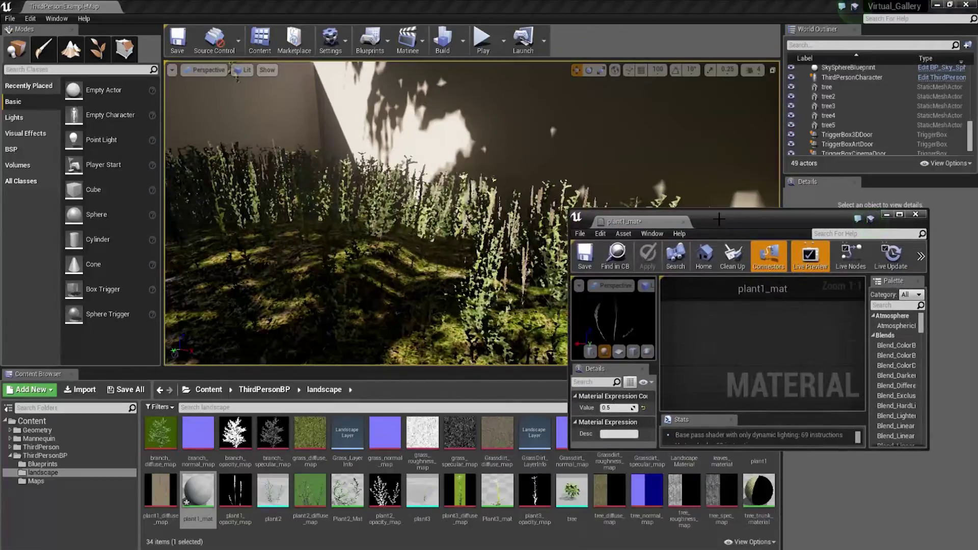
Step: Maximize the plant1_mat editor and set the WindIntensity and WindWeight constants to 0.3
double_click(720, 219)
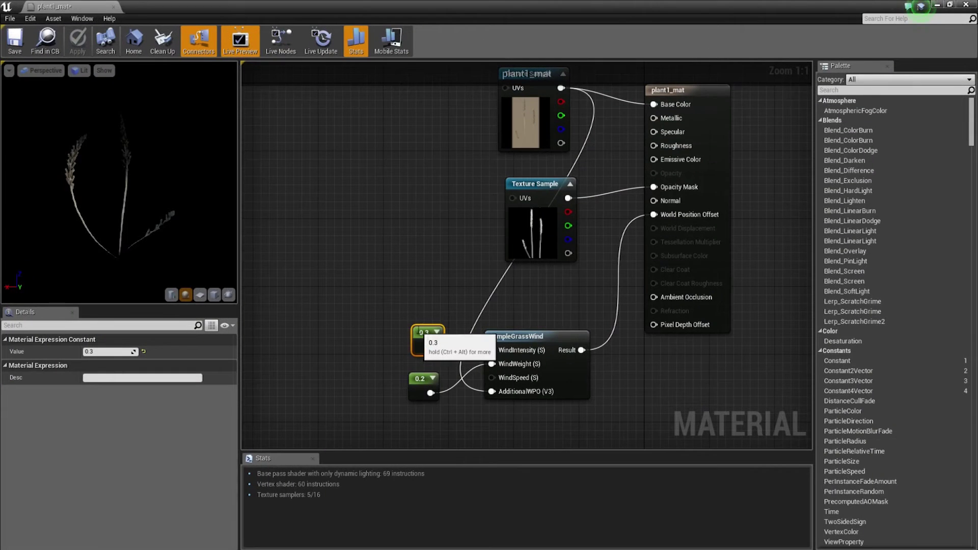
key(BackSpace)
key(BackSpace)
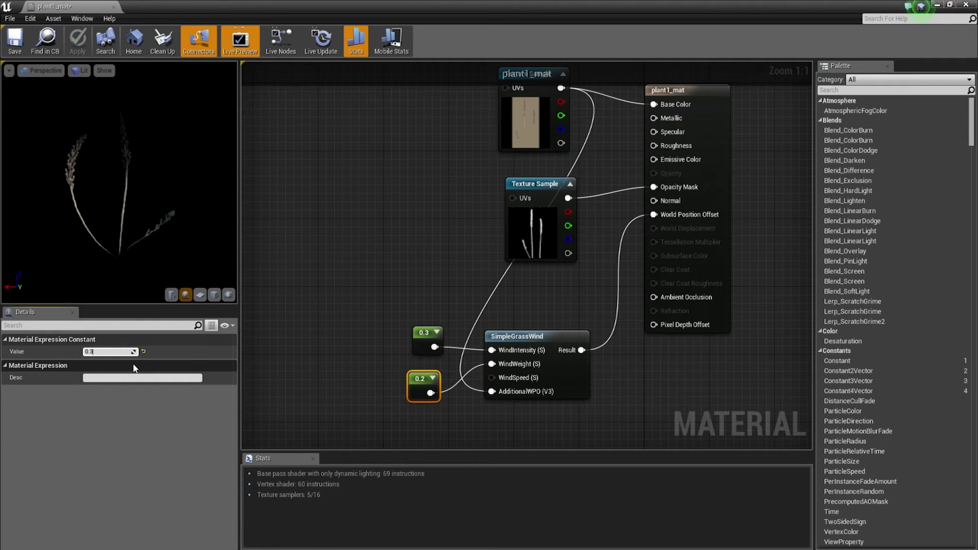
key(Return)
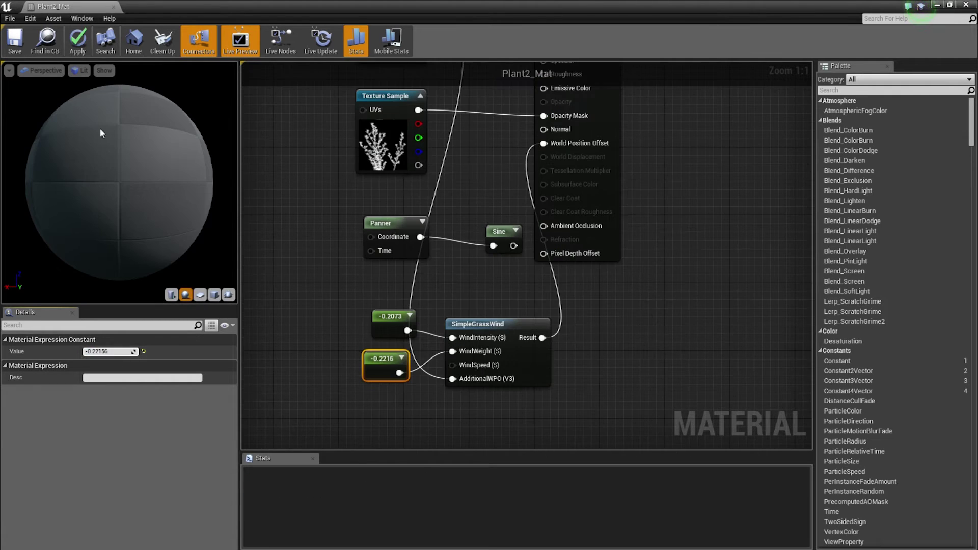
Step: Apply the SimpleGrassWind setup in Plant2_Mat, view the plants in the level beside its window, and close the material
click(85, 47)
drag(200, 5, 618, 431)
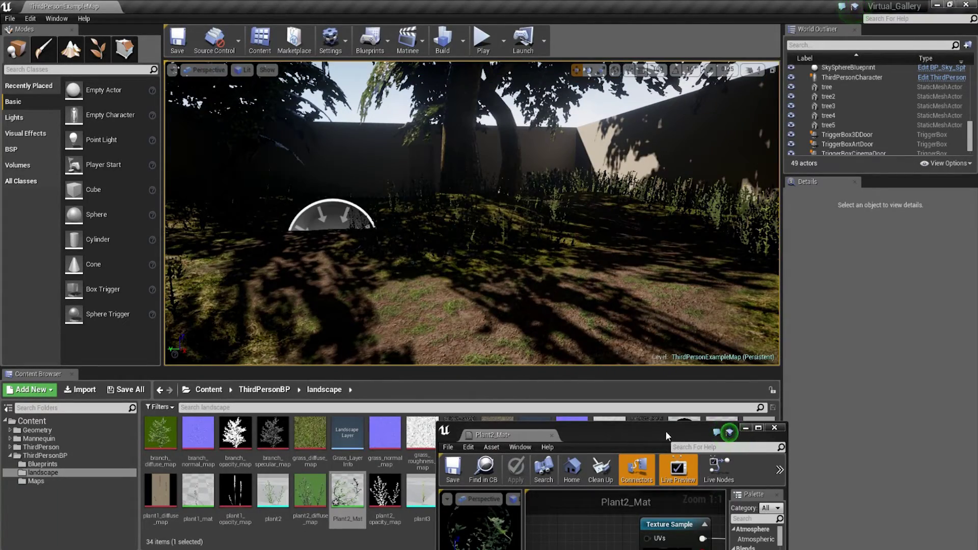
drag(669, 436, 431, 305)
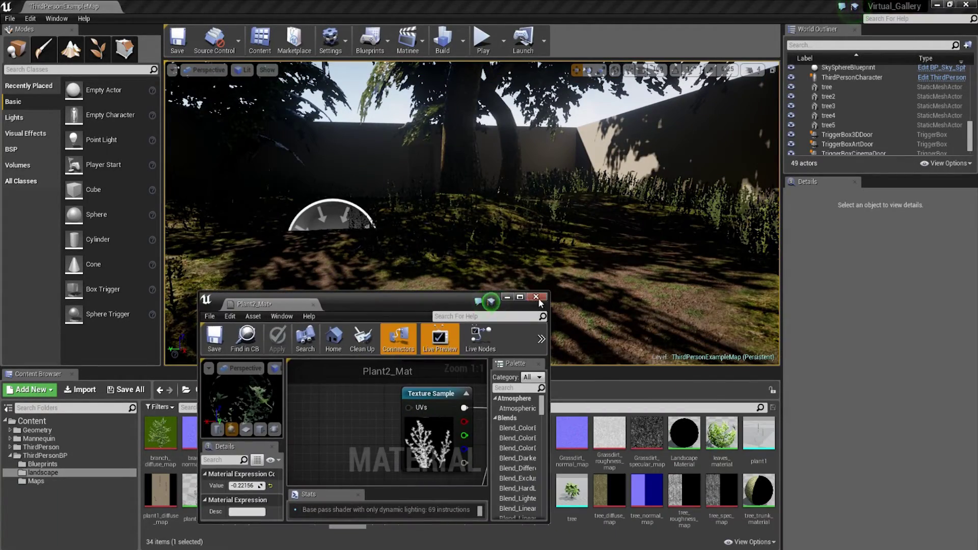
click(539, 299)
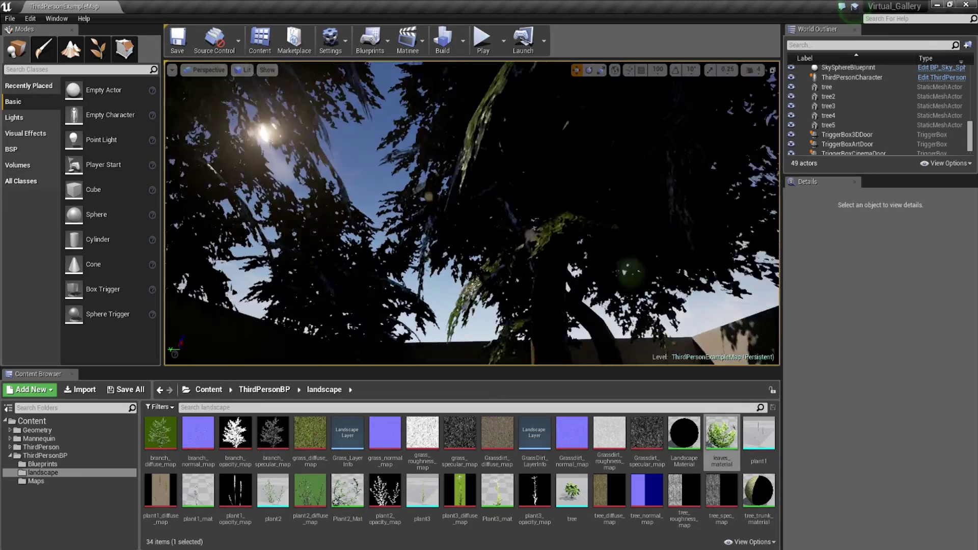
Step: Look up at the tree leaves in the level and open leaves_material
right_drag(415, 291, 433, 308)
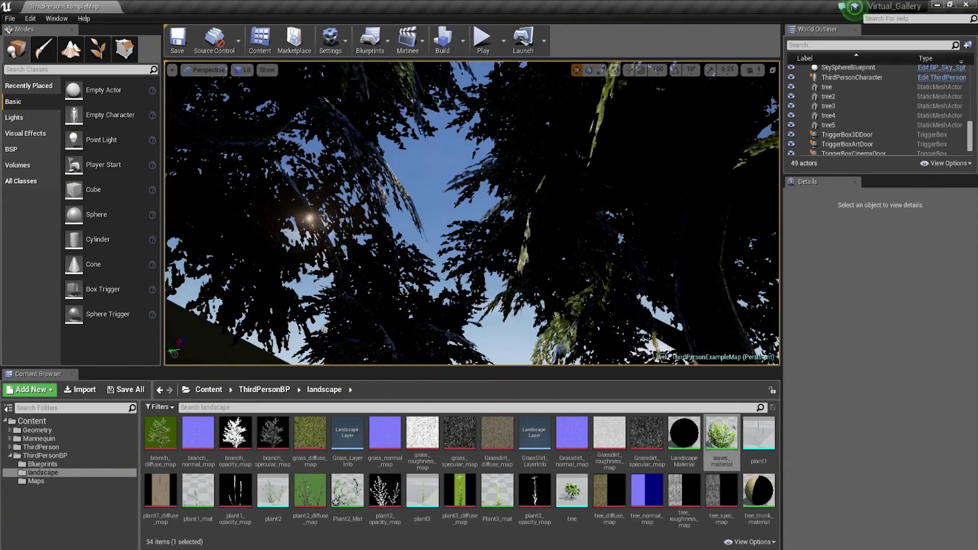
right_drag(433, 308, 444, 315)
double_click(733, 444)
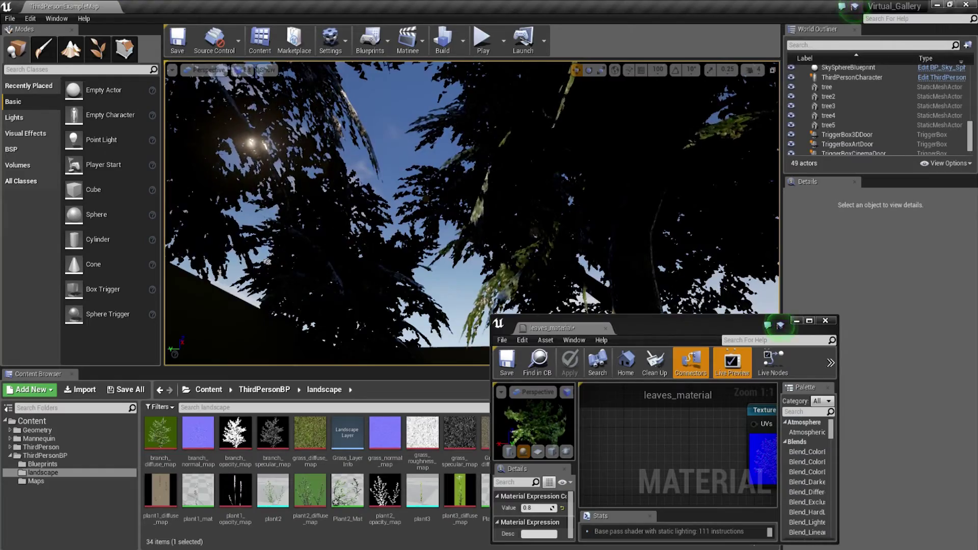
Step: In leaves_material, set the WindIntensity constant to 0.8, apply the change, and move the editor window out of the way
double_click(659, 327)
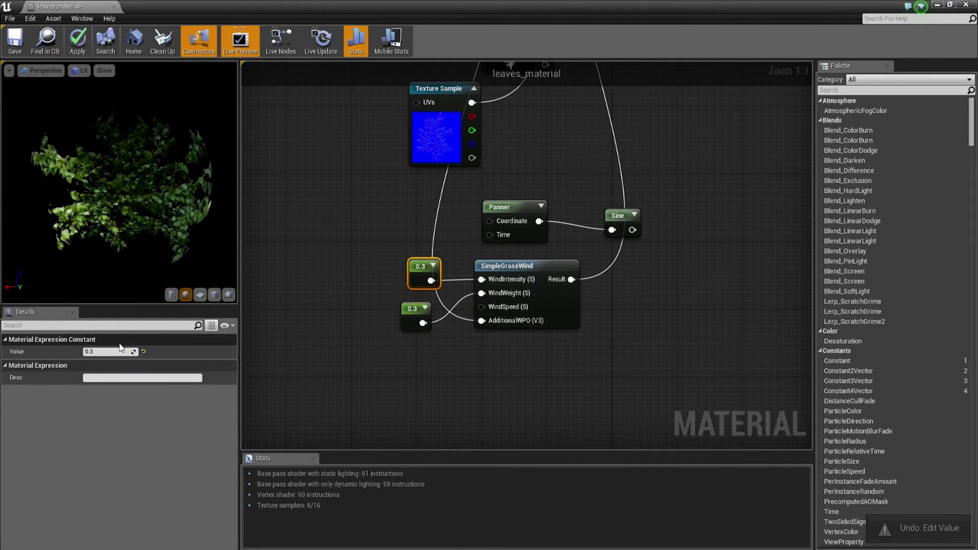
click(110, 351)
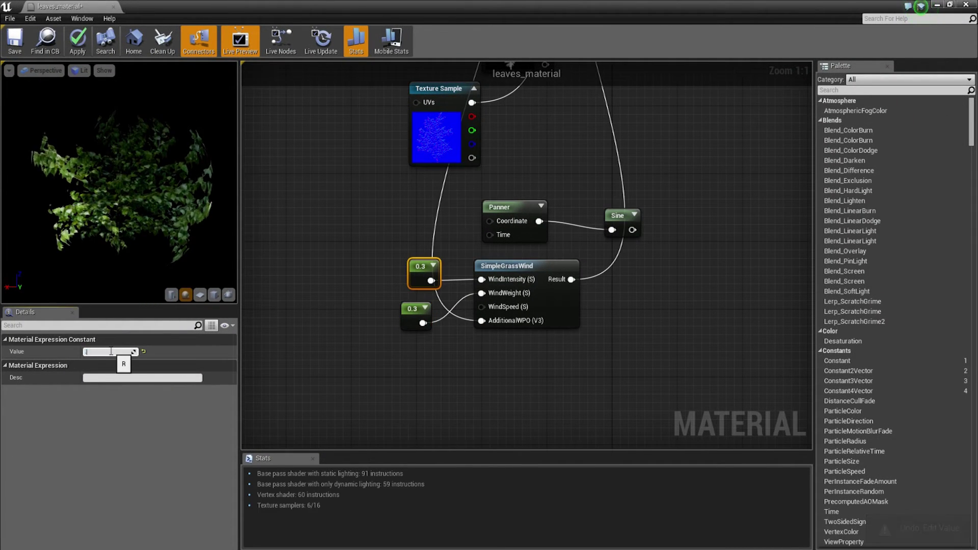
key(Return)
click(77, 43)
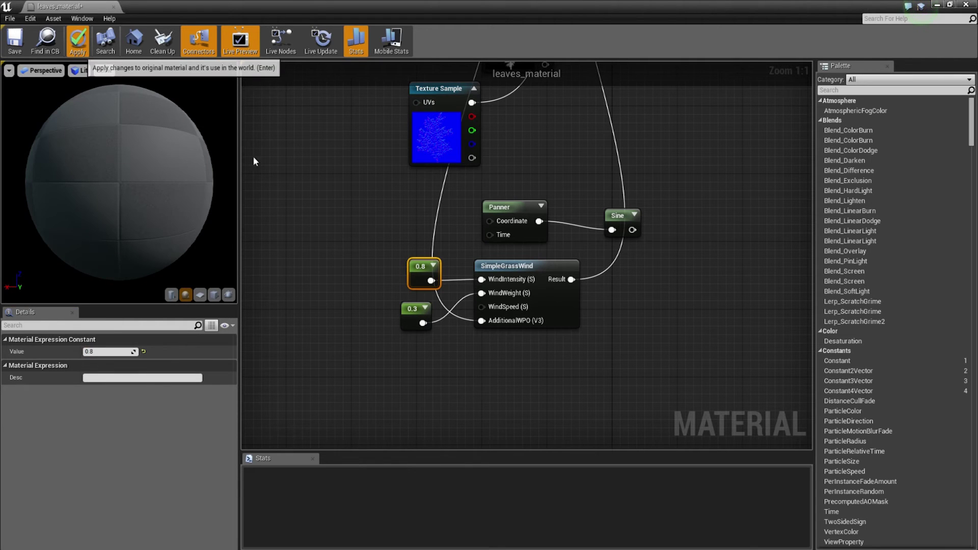
drag(254, 5, 622, 393)
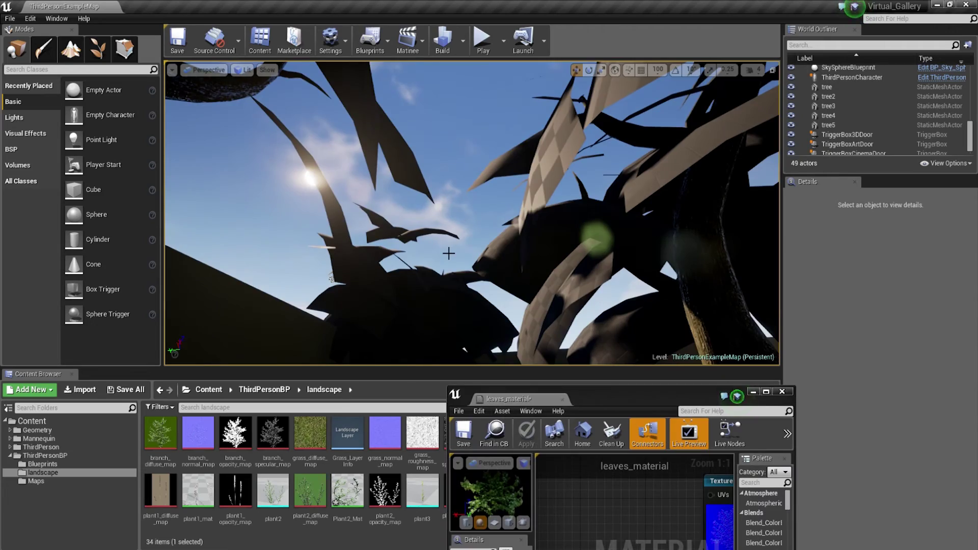
key(super+Down)
Step: Play the level in full screen and walk into the garden to examine the swaying trees and plants
click(482, 39)
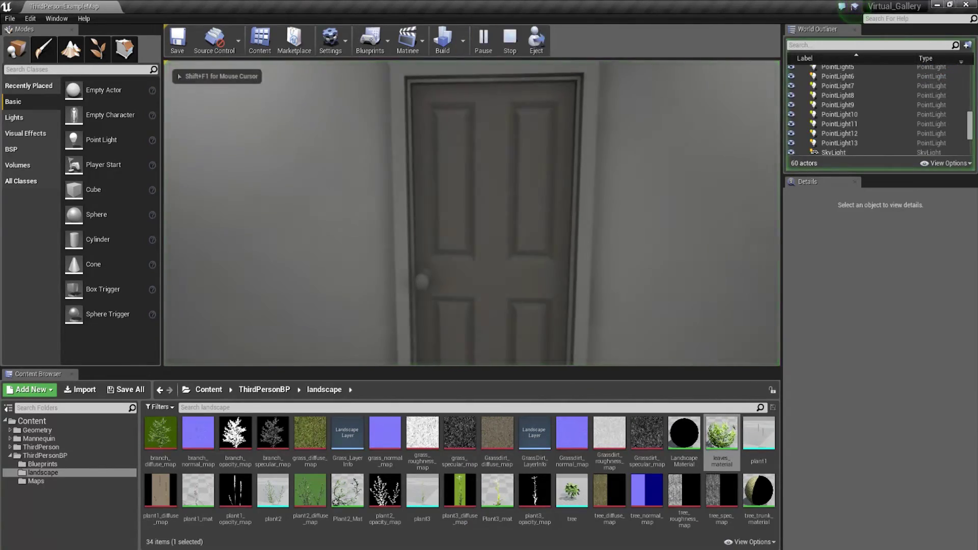
key(F11)
key(w)
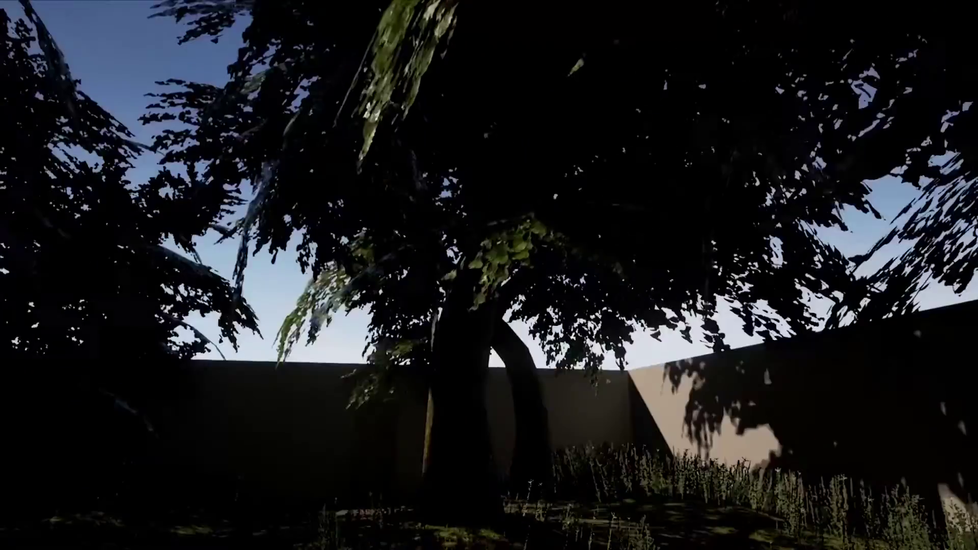
mouse_move(489, 275)
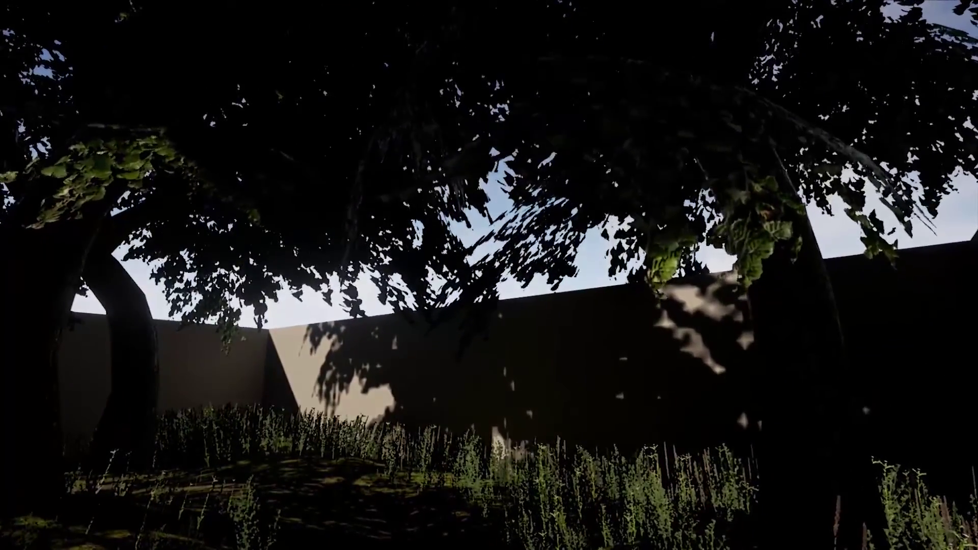